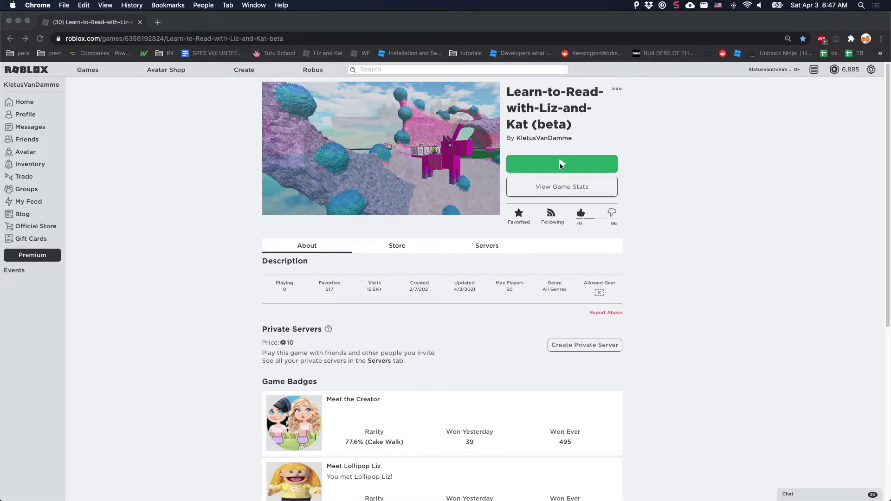
# Launch Learn-to-Read-with-Liz-and-Kat from its Roblox page via the green Play button
pyautogui.click(562, 165)
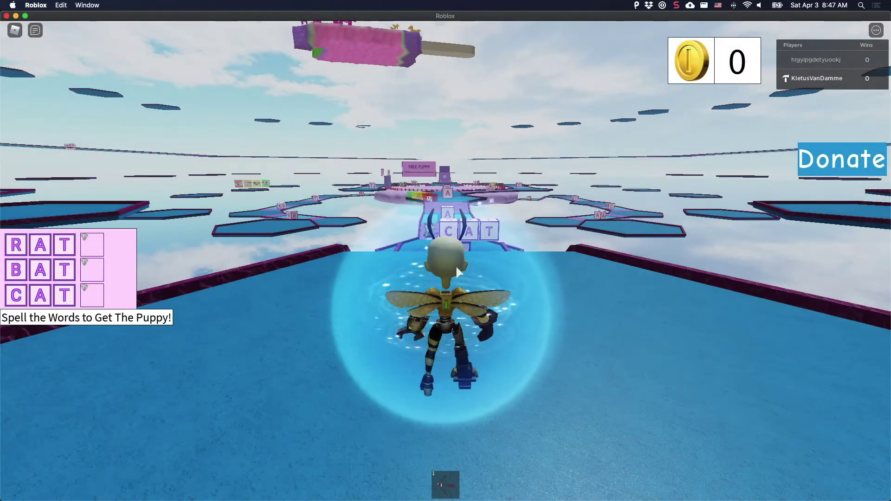
# Pick up the CAT letter blocks and carry them across the platforms, collecting coins
pyautogui.press('w')
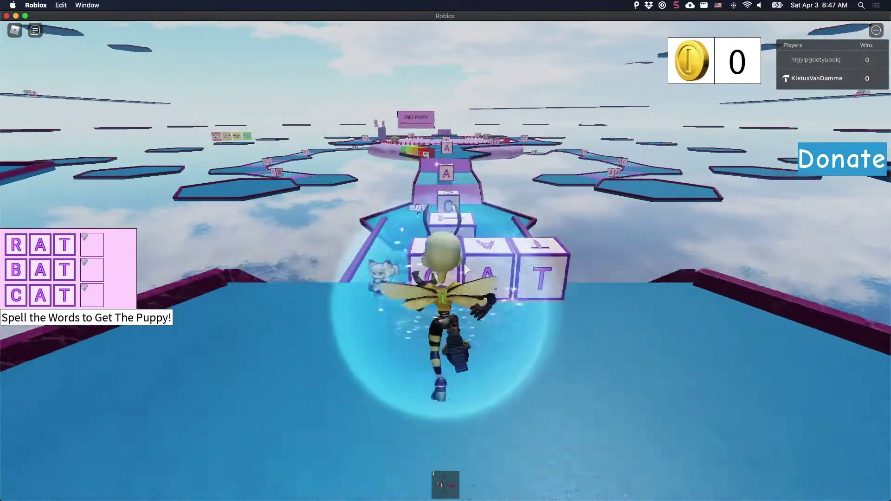
pyautogui.press('w')
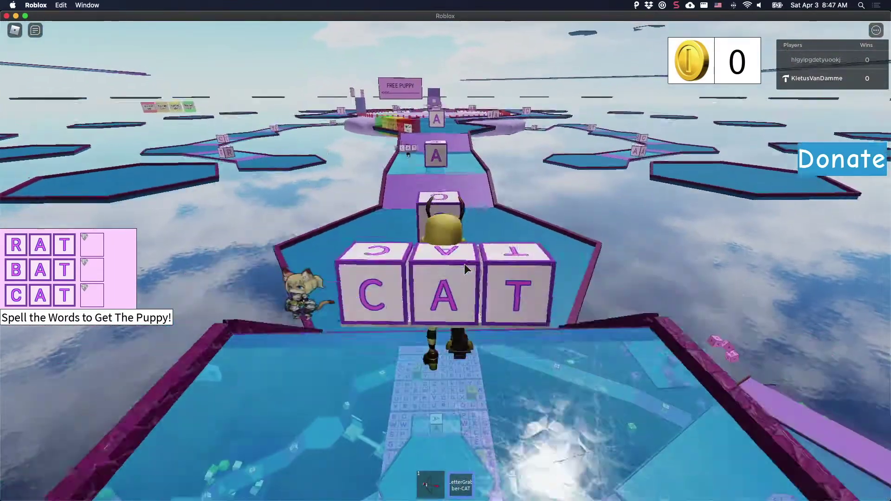
pyautogui.press('w')
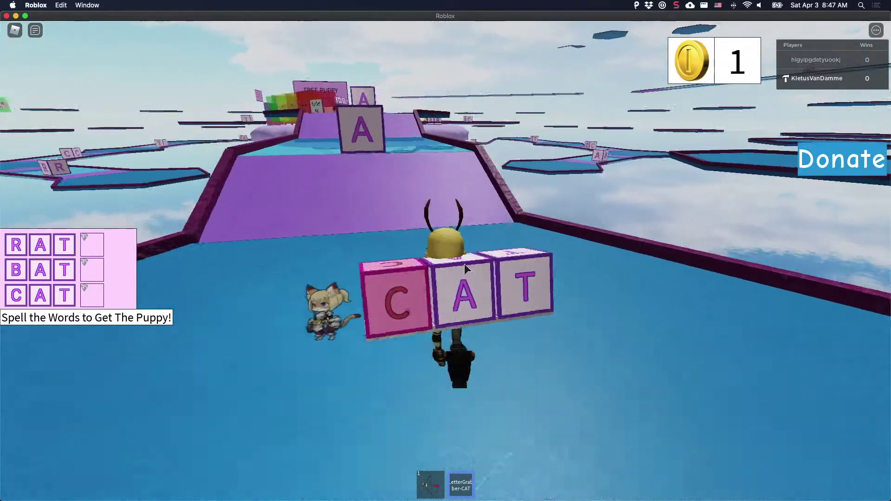
pyautogui.press('w')
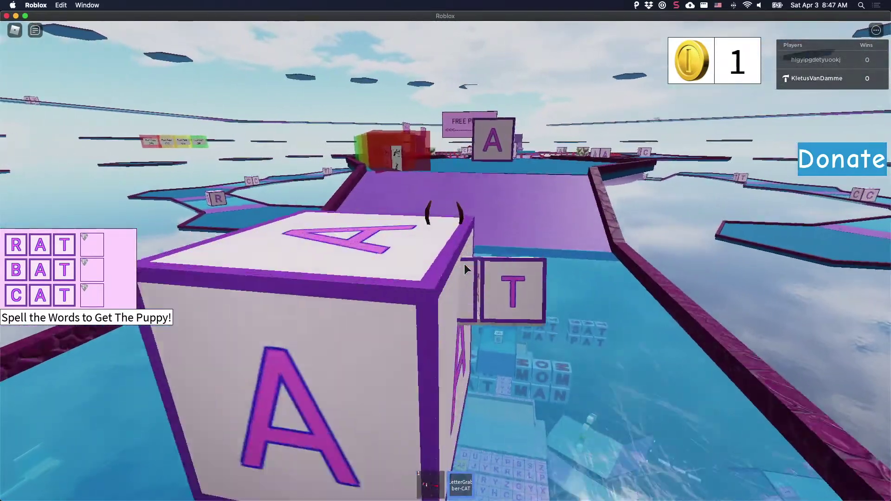
# Run across the Run Fast blocks and deliver CAT into the FREE PUPPY area
pyautogui.press('w')
pyautogui.press('a')
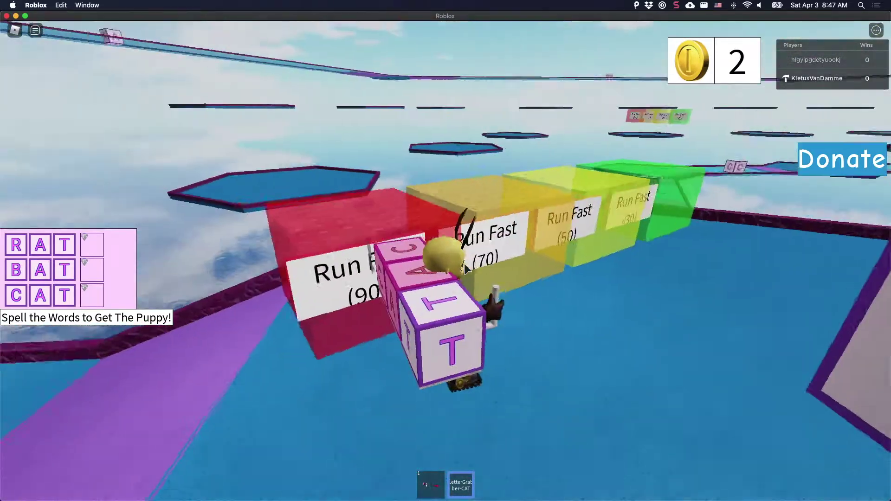
pyautogui.press('w')
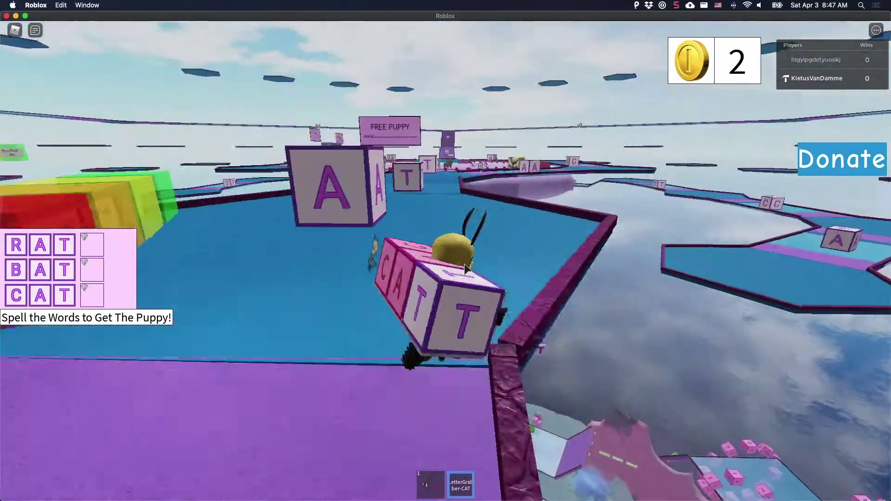
pyautogui.press('w')
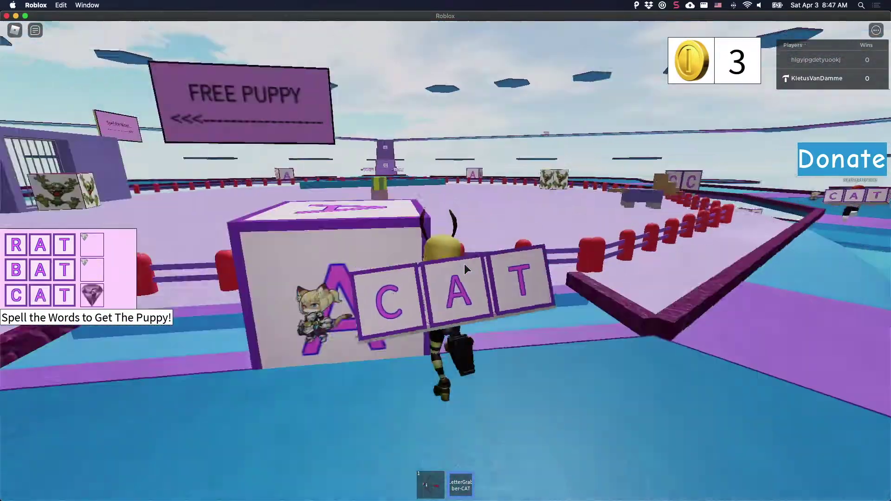
pyautogui.press('a')
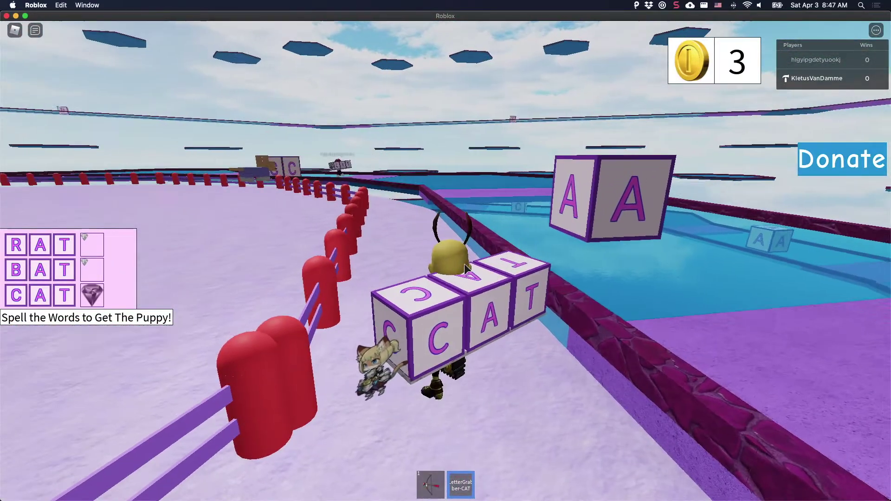
pyautogui.press('Left')
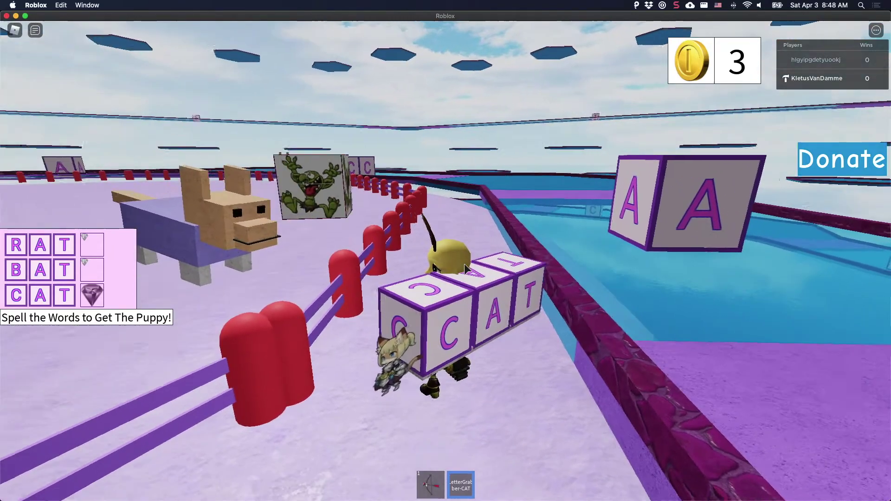
pyautogui.press('Left')
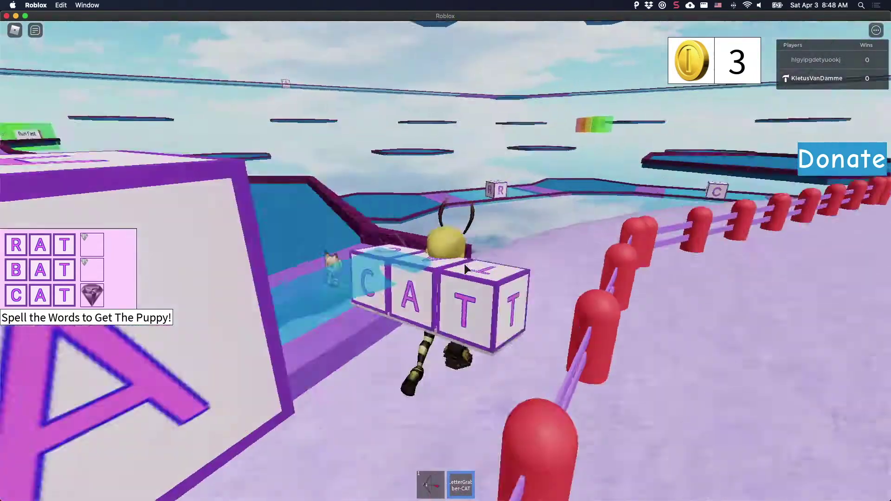
pyautogui.press('Up')
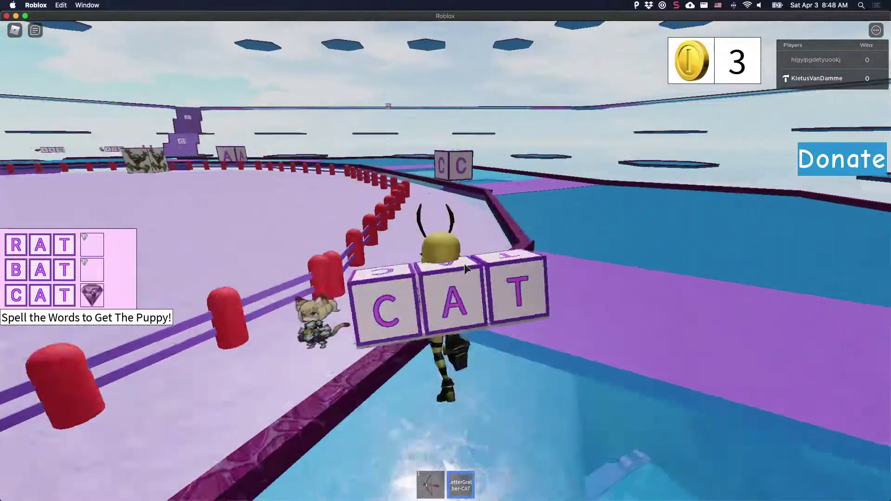
pyautogui.press('Left')
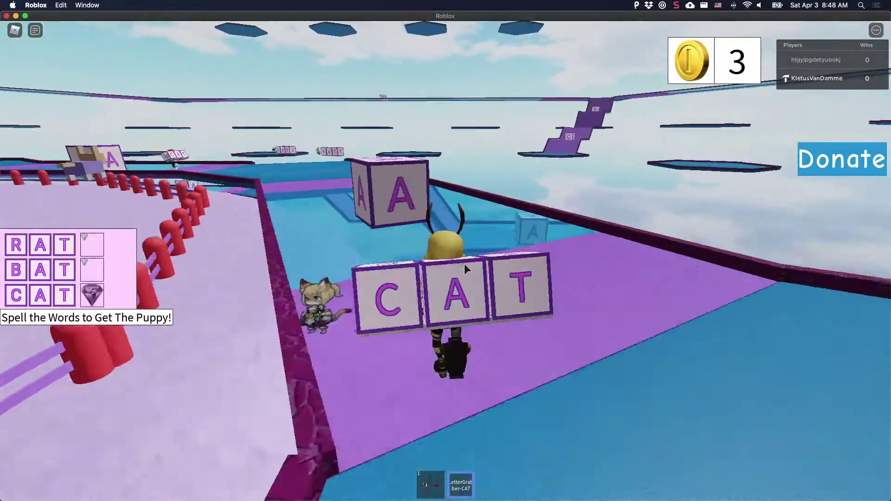
pyautogui.press('Right')
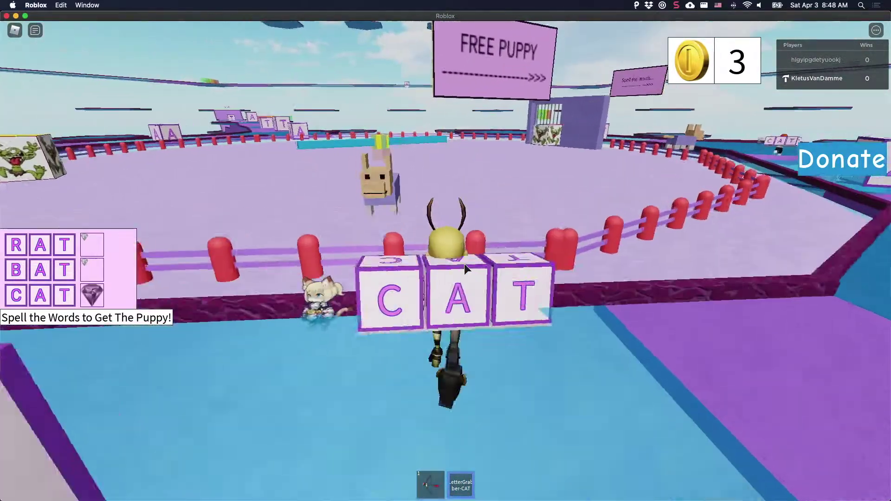
pyautogui.press('Up')
pyautogui.press('Right')
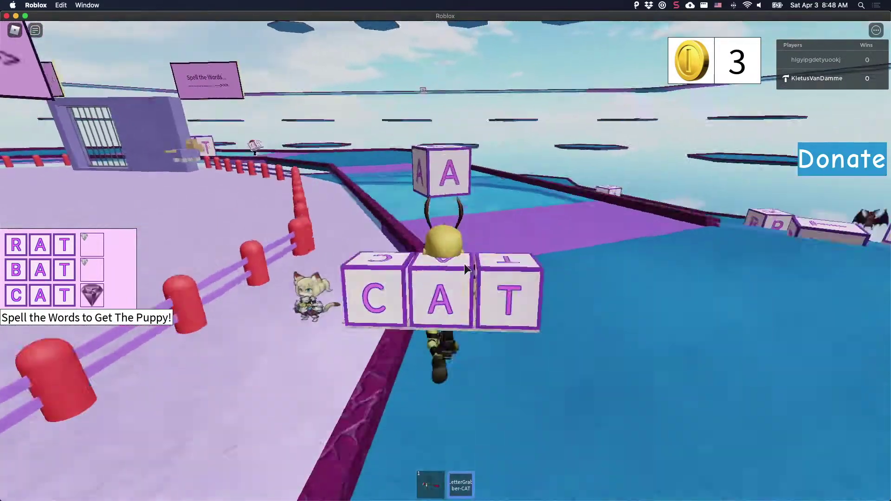
pyautogui.press('Up')
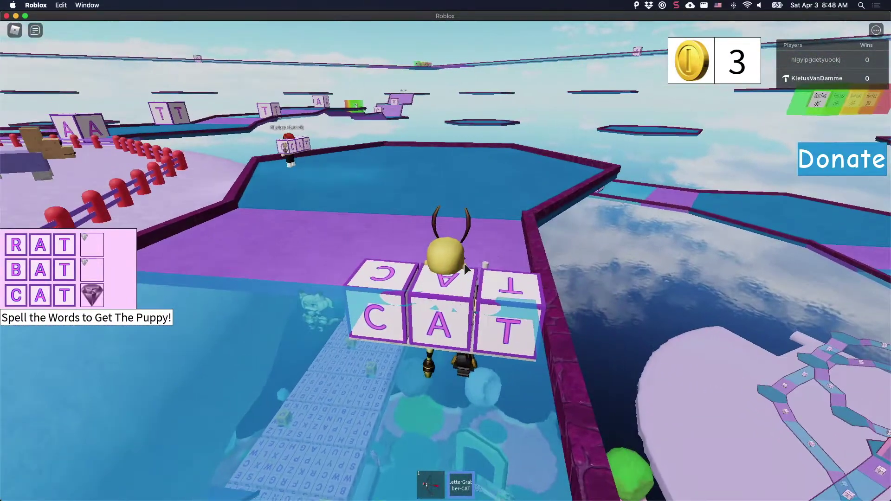
pyautogui.press('Left')
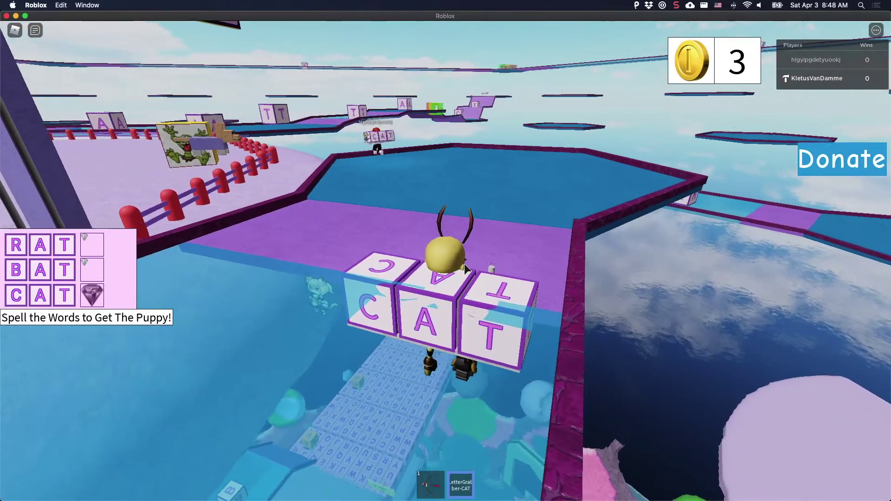
pyautogui.press('Up')
pyautogui.press('Left')
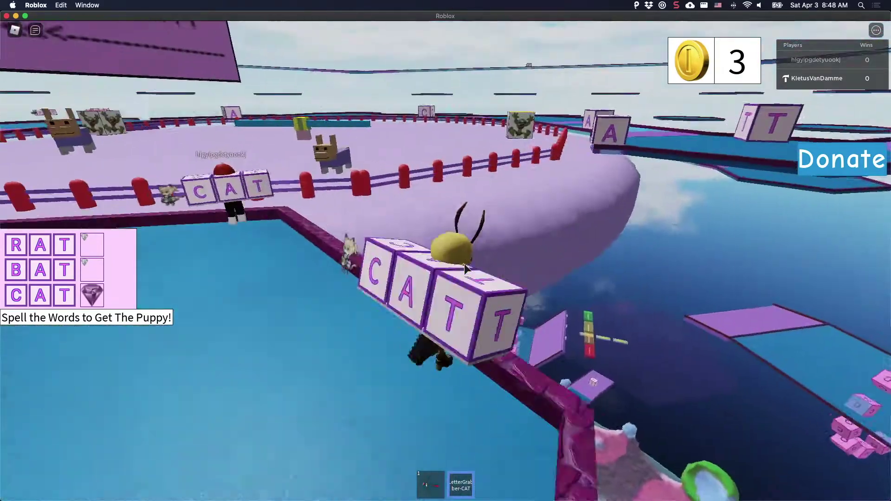
pyautogui.press('Left')
pyautogui.press('Up')
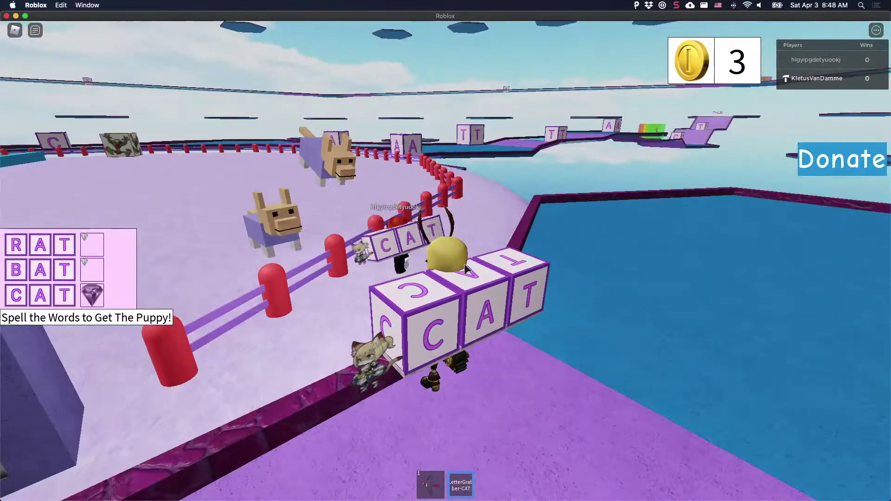
pyautogui.press('Right')
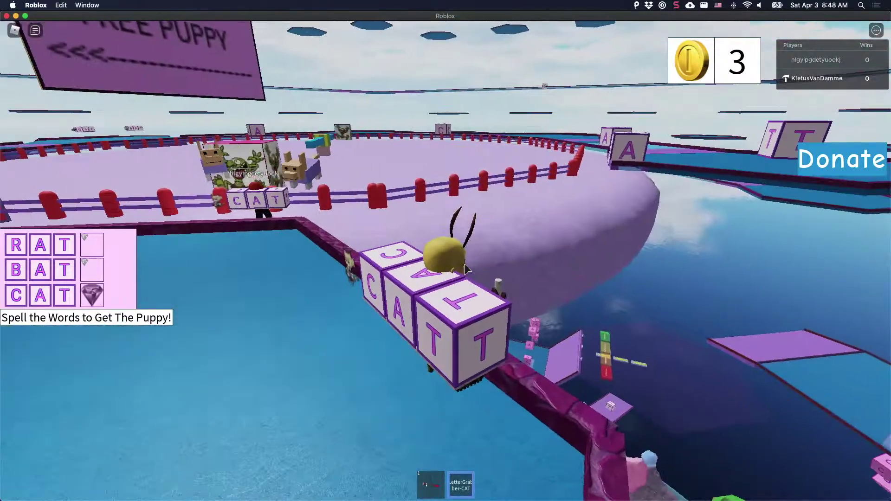
pyautogui.press('Left')
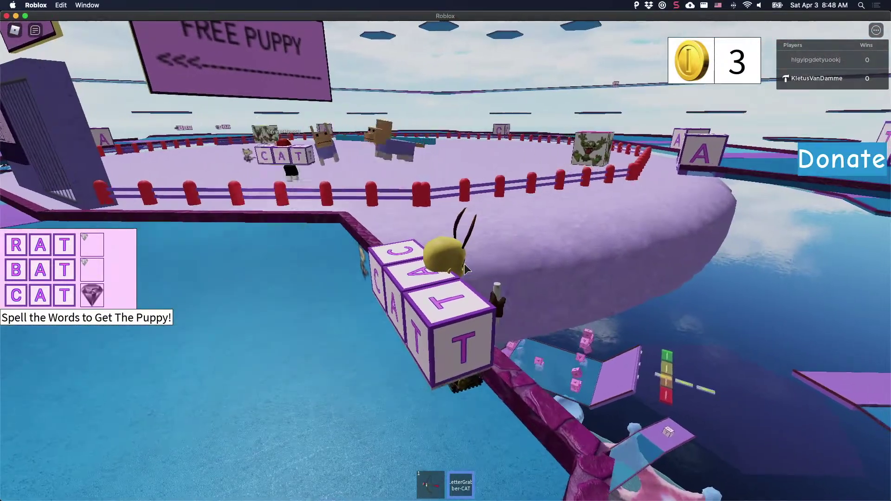
pyautogui.press('Right')
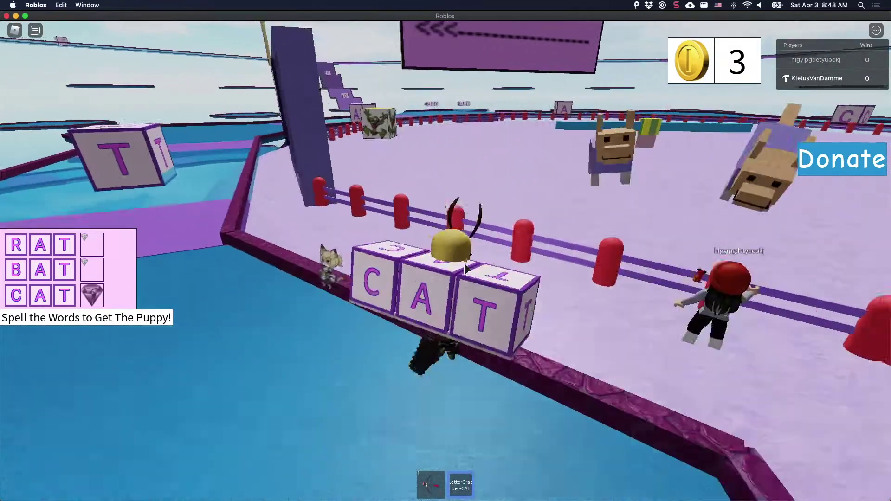
pyautogui.press('Left')
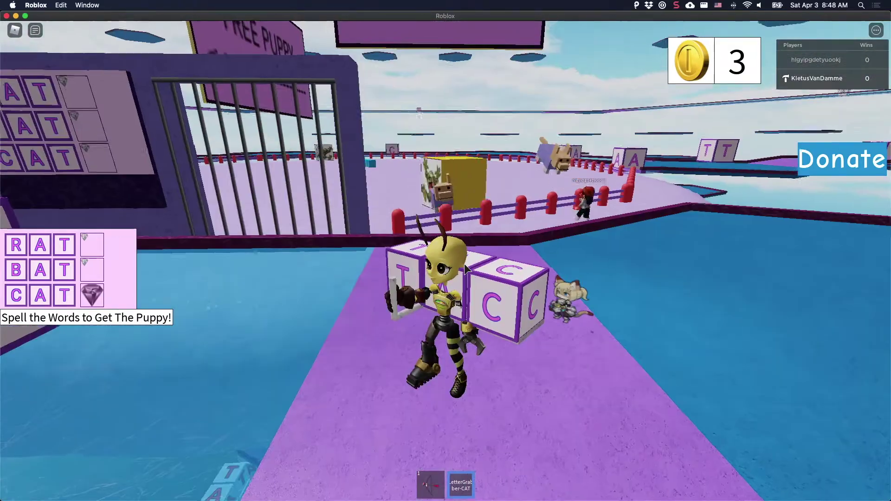
pyautogui.press('Right')
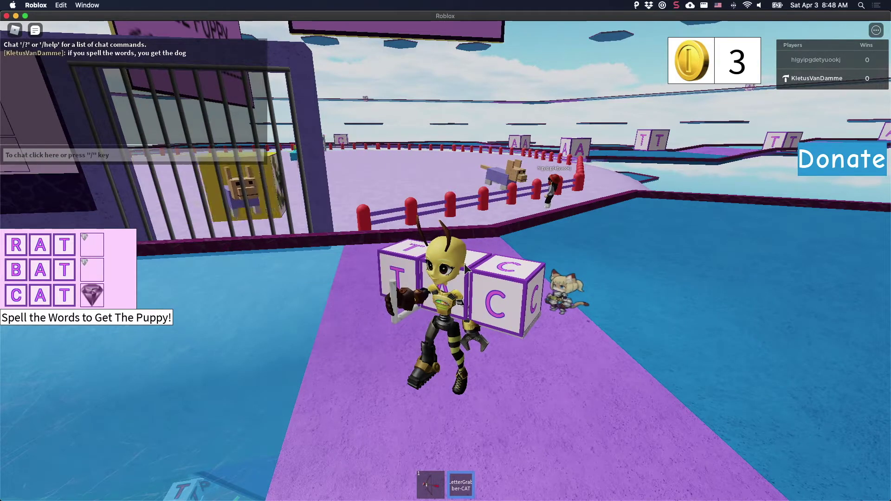
# Swing the camera around to look behind the avatar
pyautogui.moveTo(412, 255); pyautogui.dragTo(377, 263, button='right')
# Pick up the BAT blocks and carry them along the FREE PUPPY pen's edge
pyautogui.press('w')
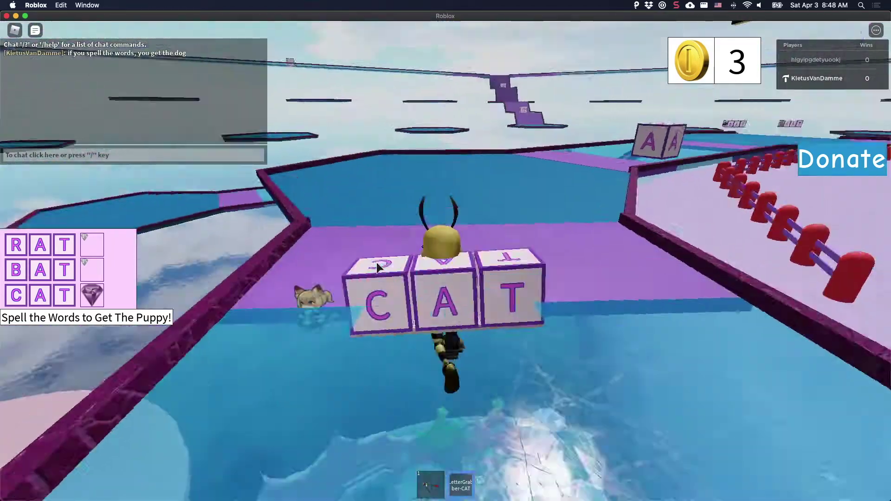
pyautogui.press('a')
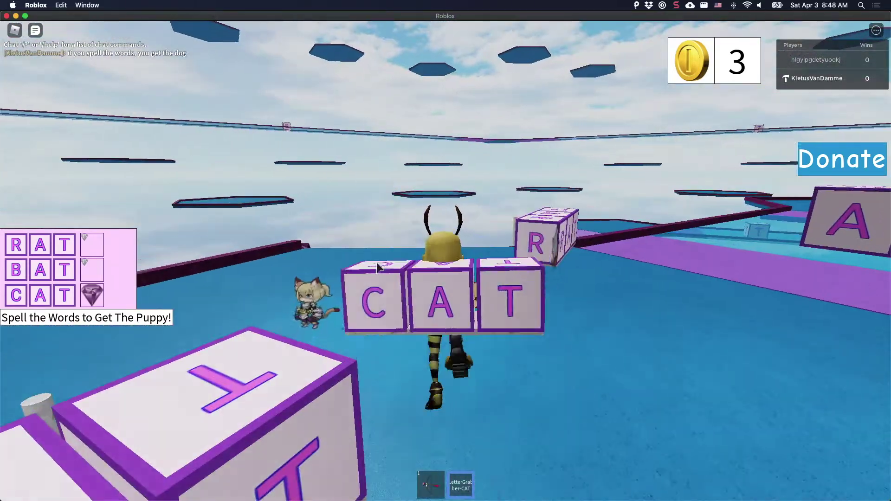
pyautogui.press('w')
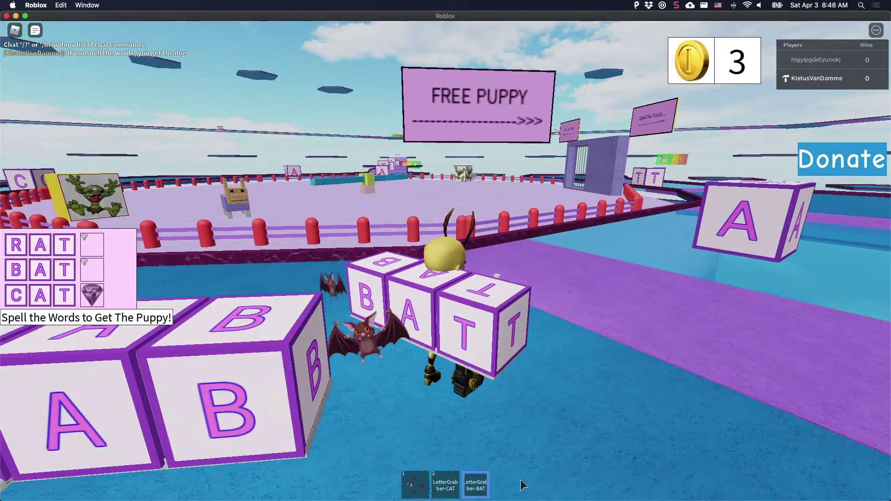
pyautogui.press('a')
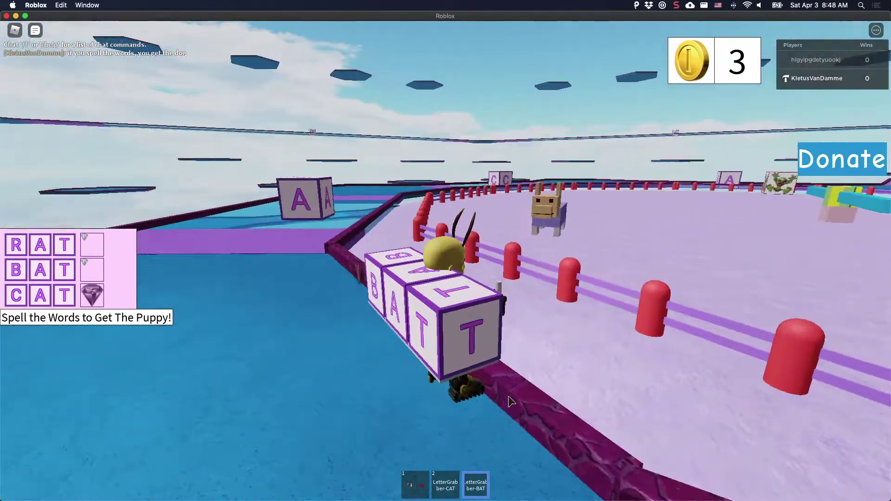
pyautogui.press('w')
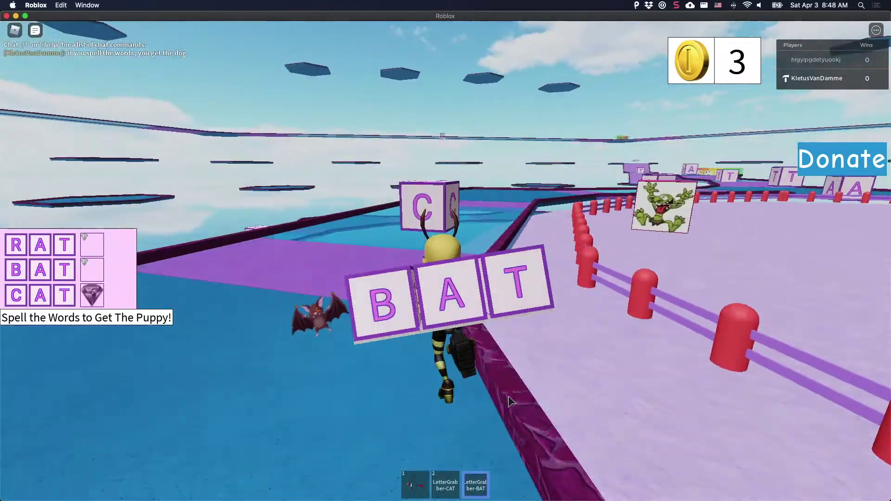
# Cross the water and purple walkway to the blue floor and grab the RAT blocks
pyautogui.press('w')
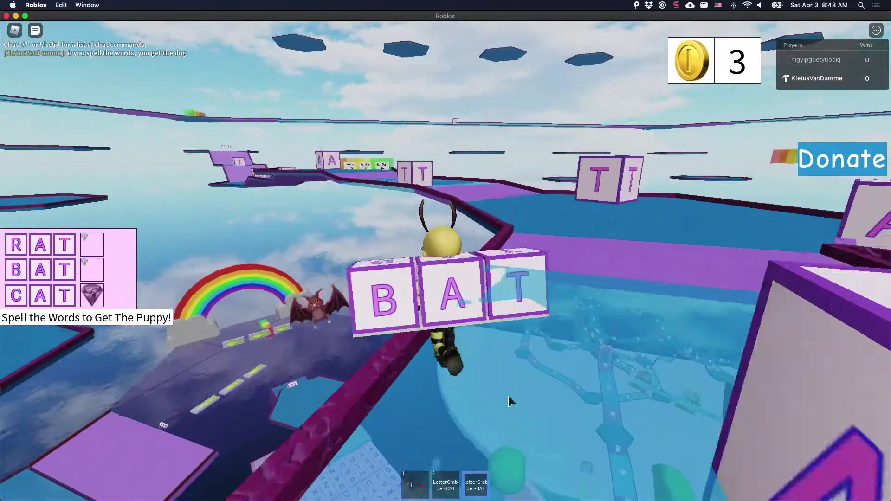
pyautogui.press('w')
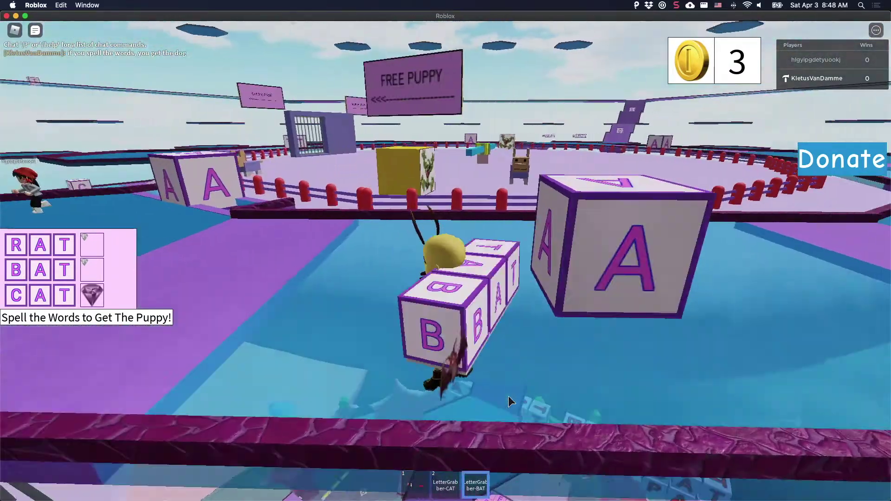
pyautogui.press('w')
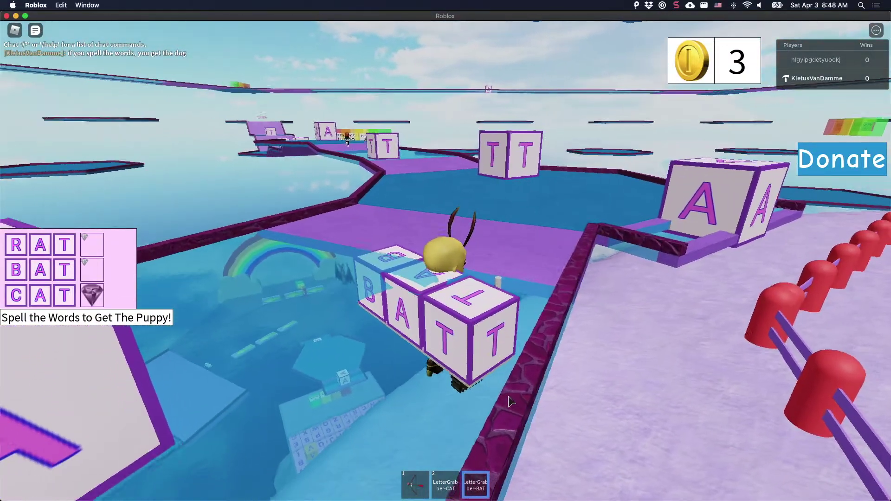
pyautogui.press('w')
pyautogui.press('w')
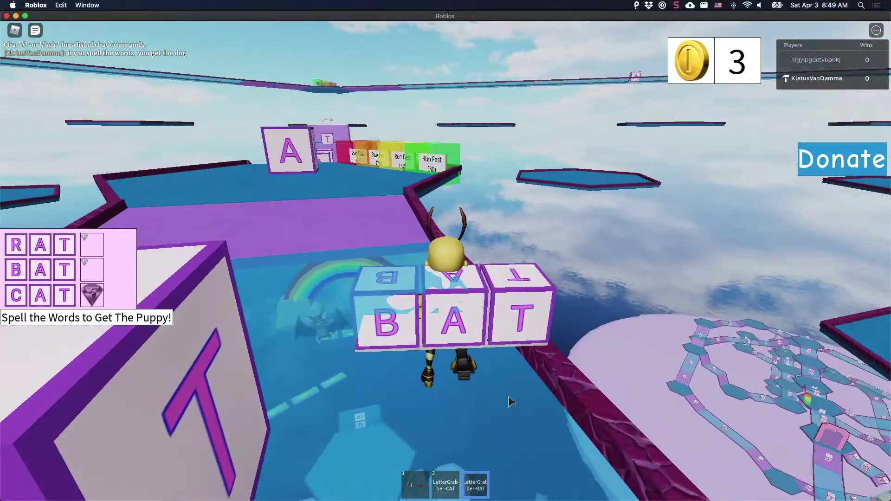
pyautogui.press('s')
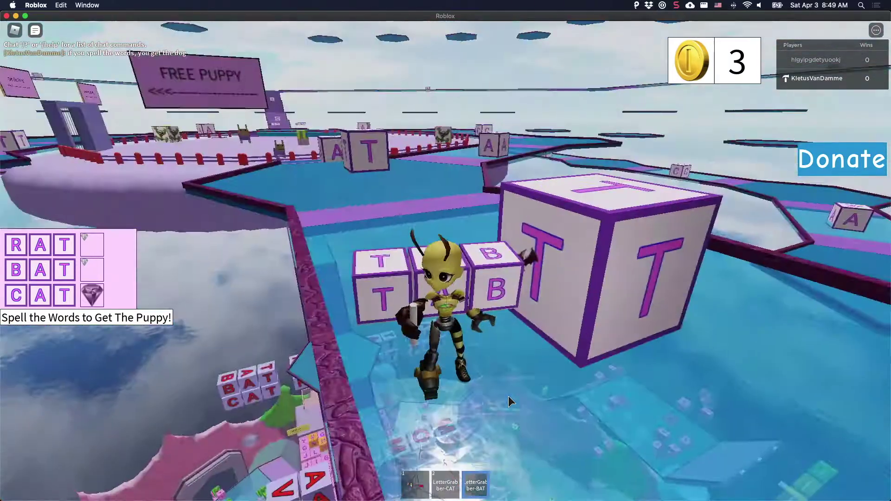
pyautogui.press('w')
pyautogui.press('w')
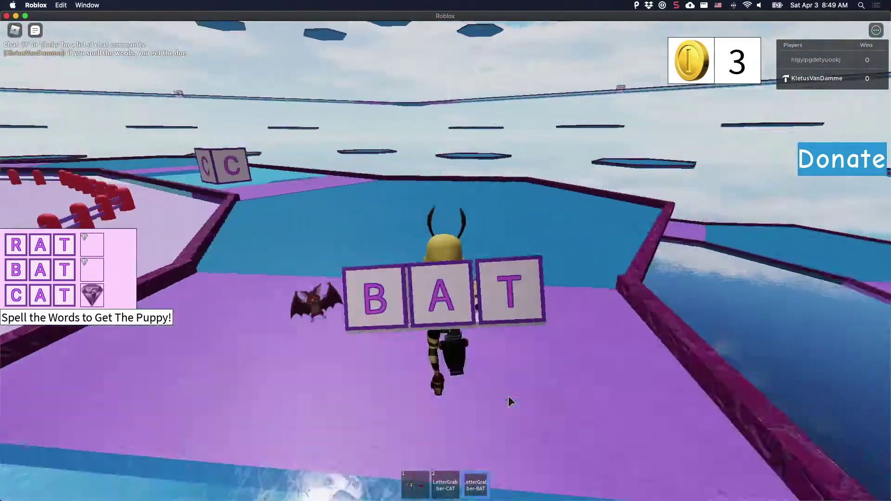
pyautogui.press('w')
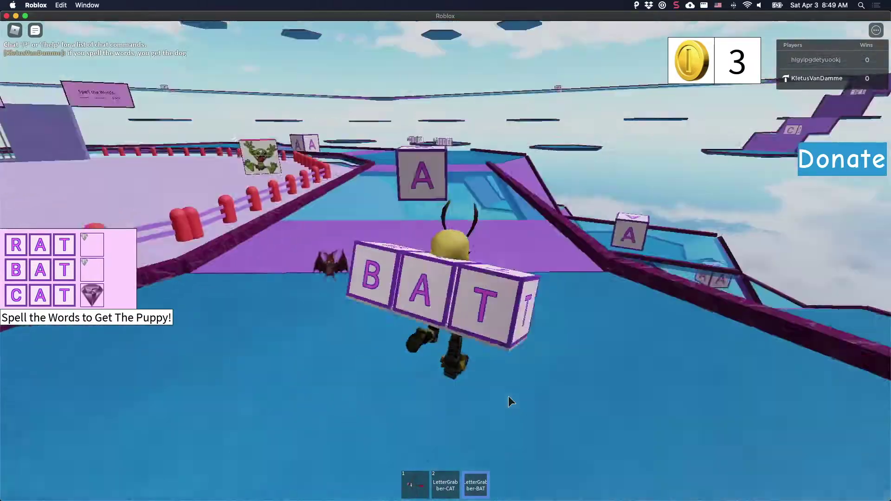
pyautogui.press('w')
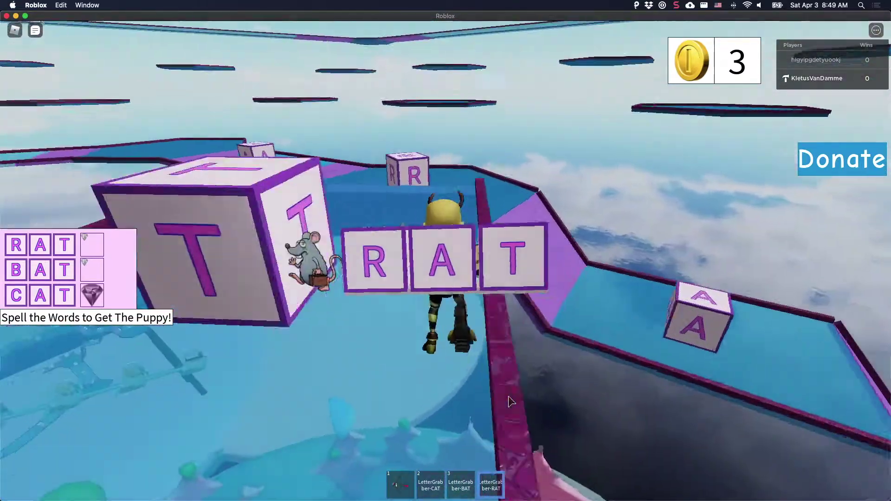
pyautogui.press('w')
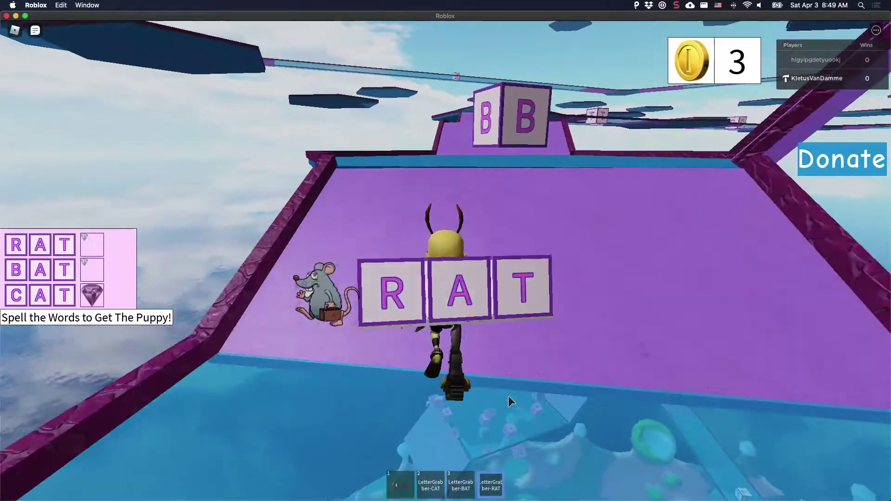
# Switch to hotbar slot 3 (LetterGrabber-BAT) and carry BAT across the purple platform collecting a coin
pyautogui.moveTo(509, 397); pyautogui.dragTo(481, 383, button='right')
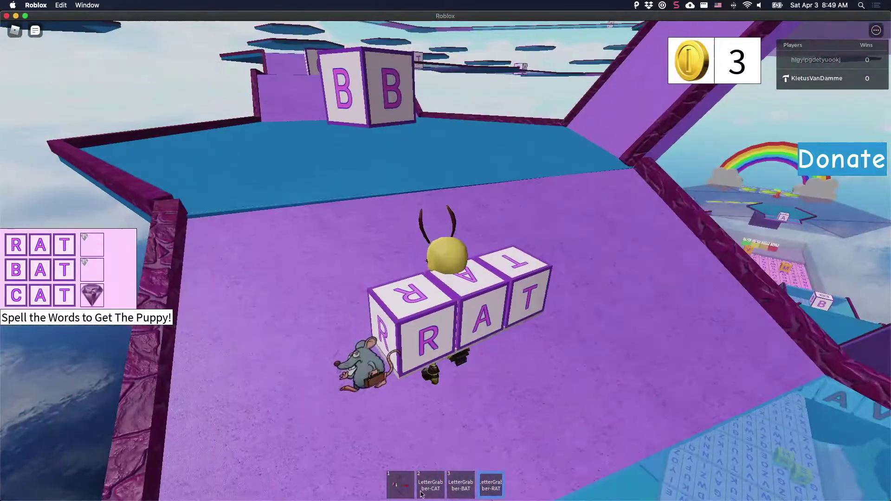
pyautogui.click(455, 490)
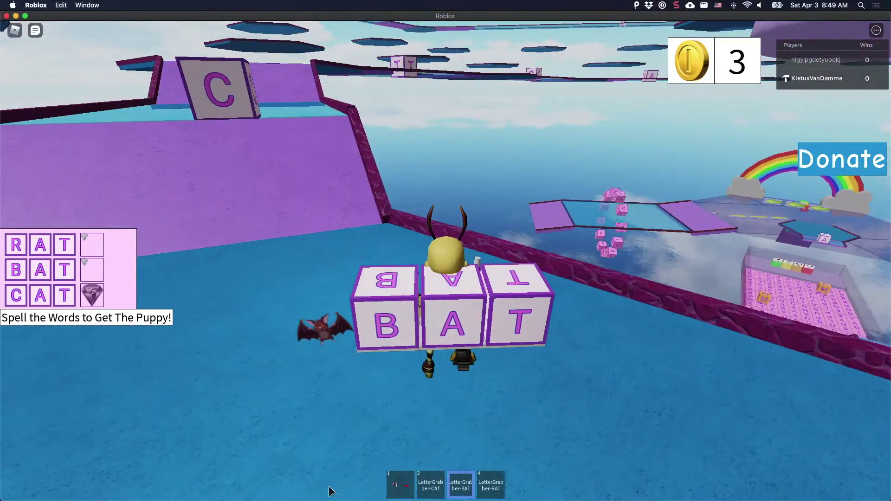
pyautogui.press('w')
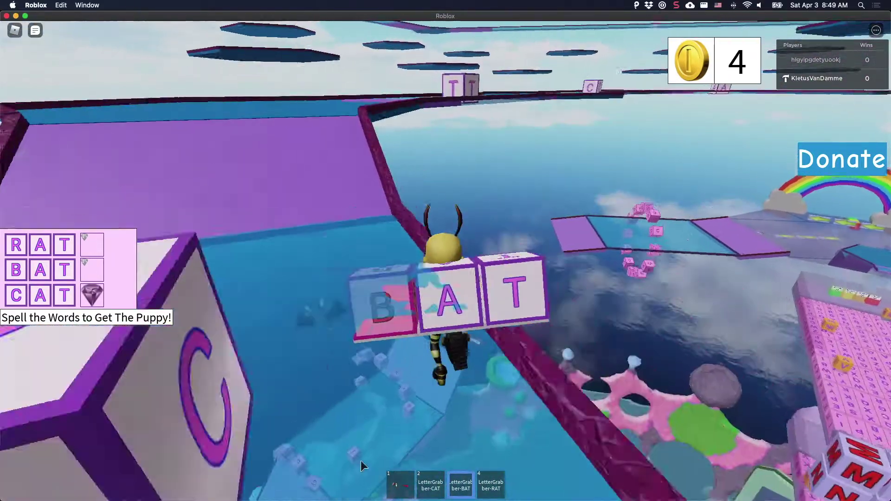
pyautogui.press('w')
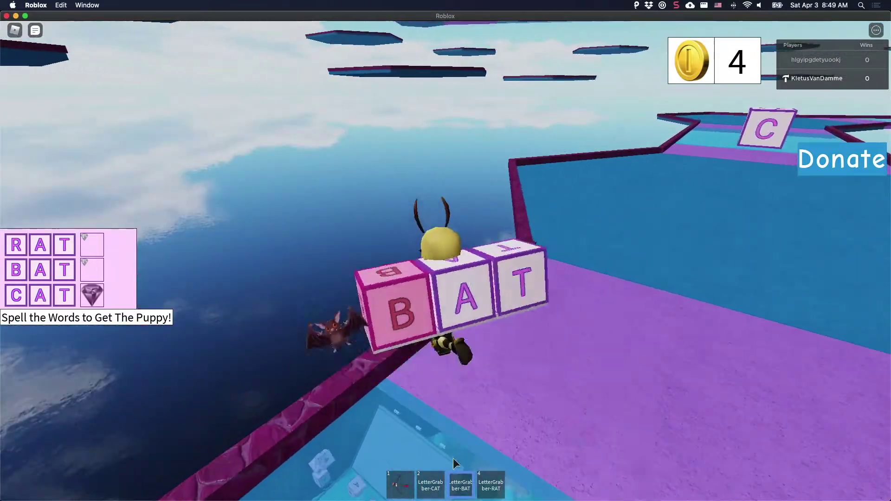
pyautogui.press('w')
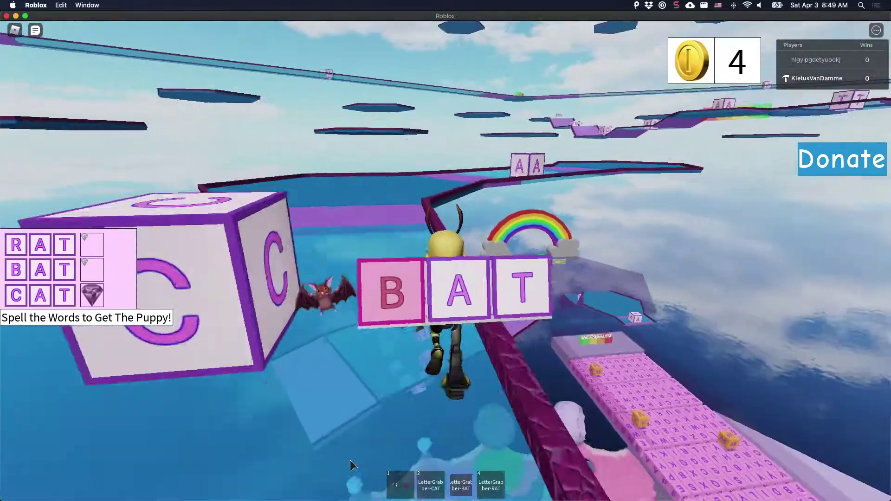
# Run past the C block onto the blue platform to earn the BAT gem, coins at 6
pyautogui.press('w')
pyautogui.press('s')
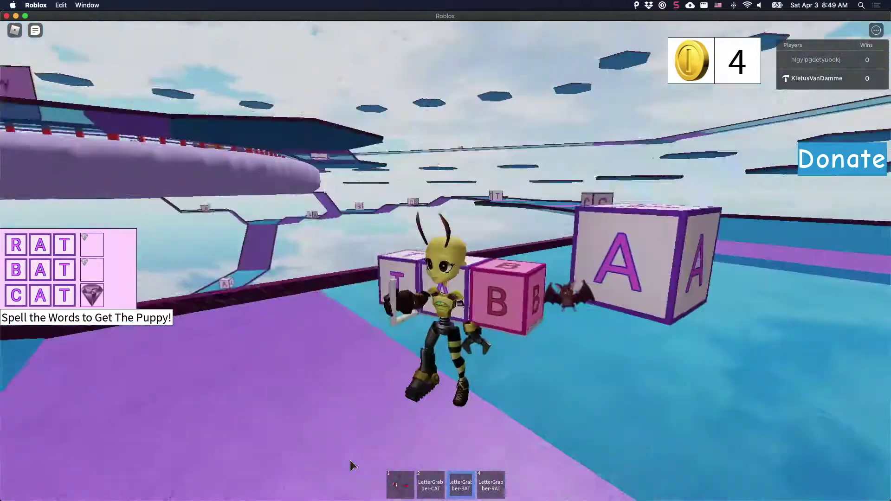
pyautogui.press('w')
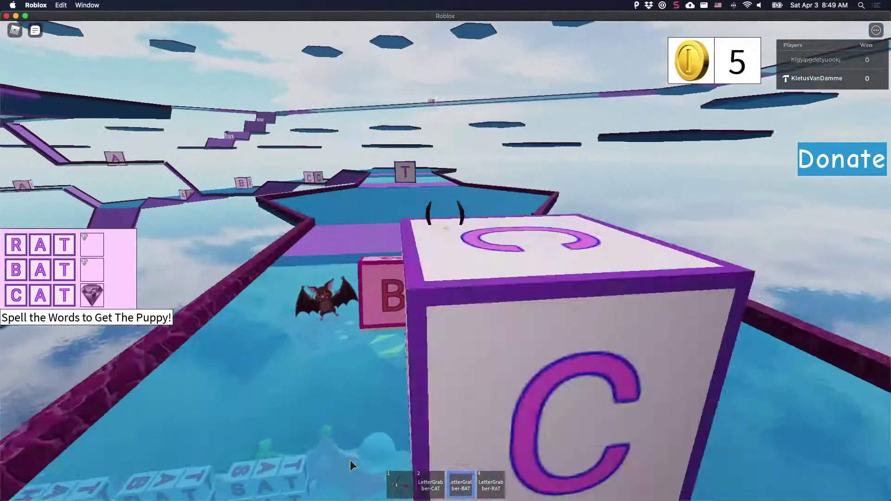
pyautogui.press('w')
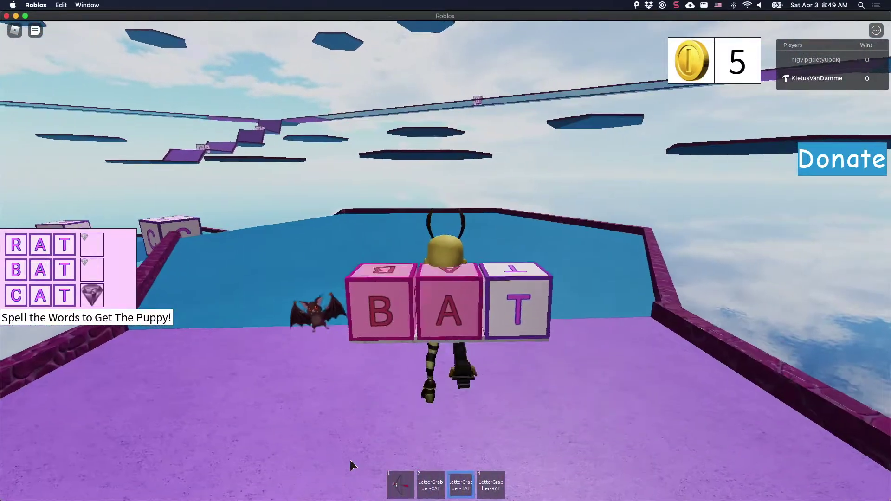
pyautogui.press('w')
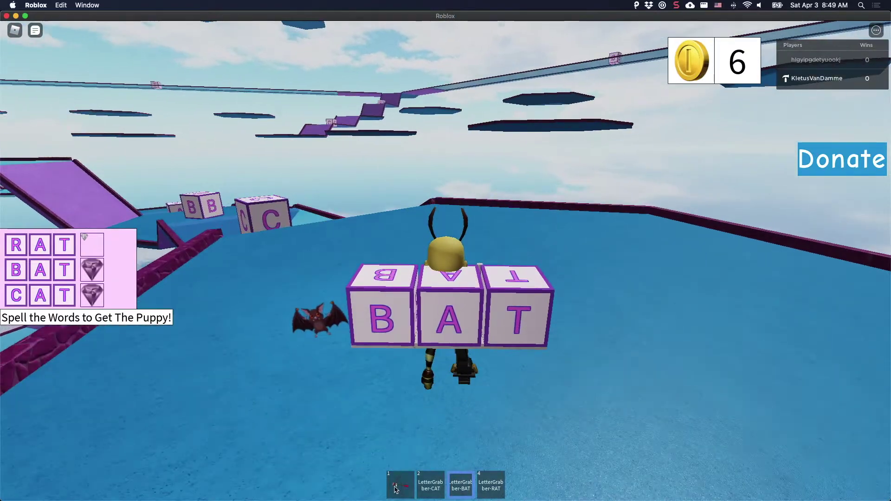
# Carry RAT past the C and B blocks across the platforms, earning the RAT gem with 9 coins
pyautogui.press('a')
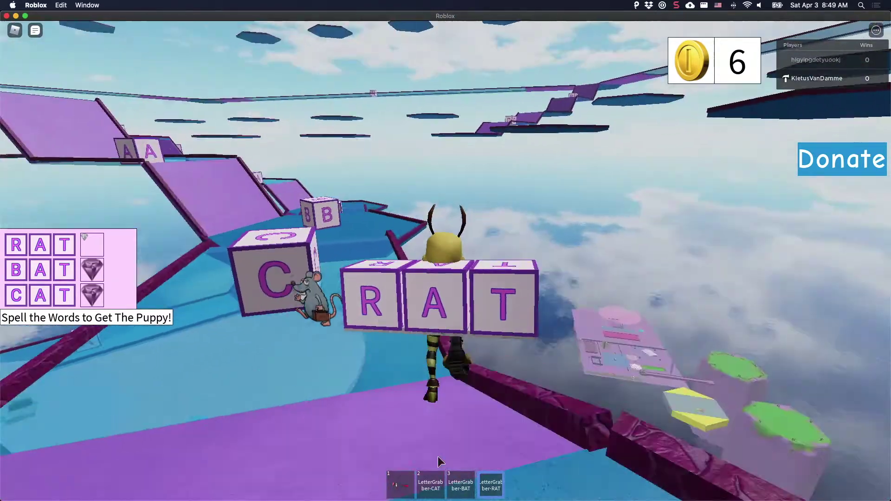
pyautogui.press('w')
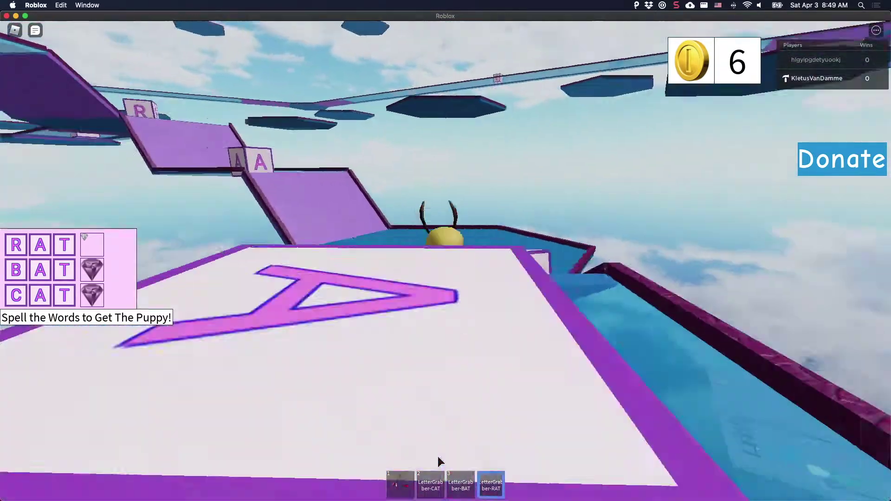
pyautogui.press('w')
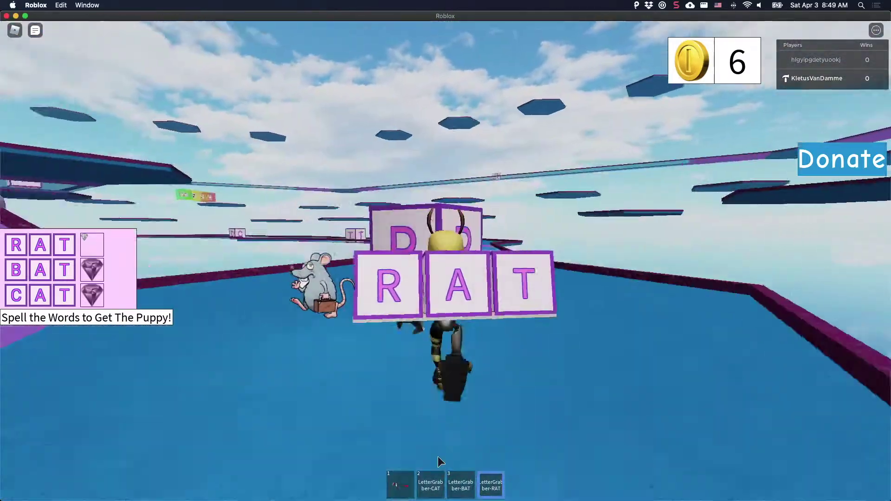
pyautogui.press('w')
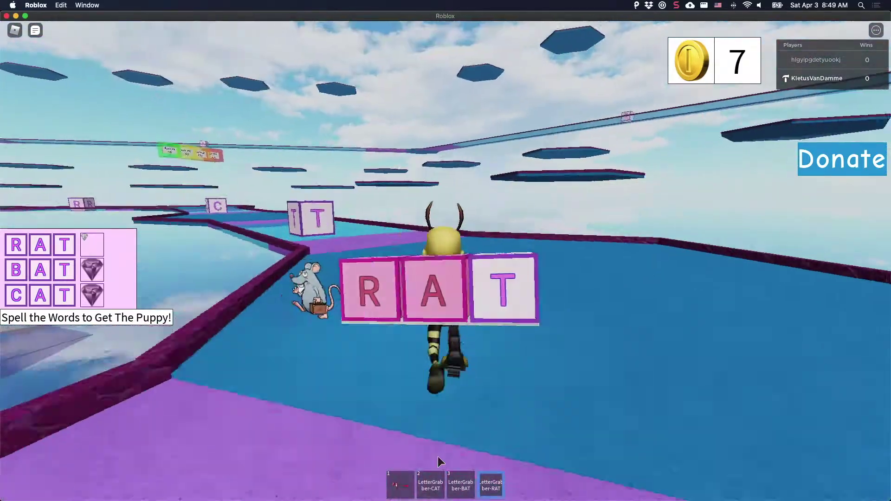
pyautogui.press('w')
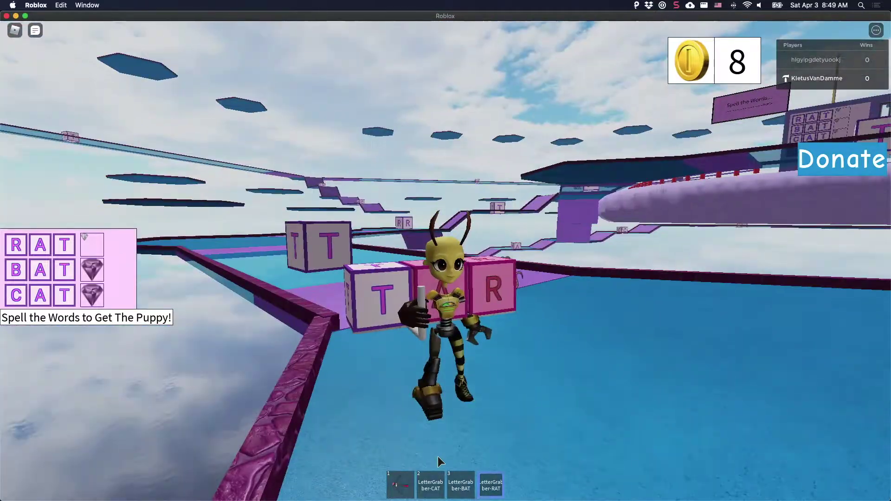
# Jump off the purple letter box and run along the platform to the FREE PUPPY pen gate
pyautogui.press('w')
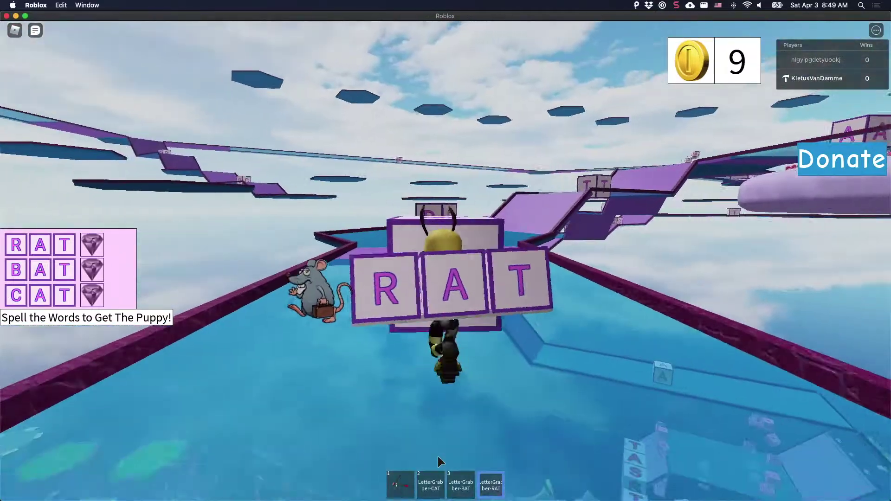
pyautogui.press('w')
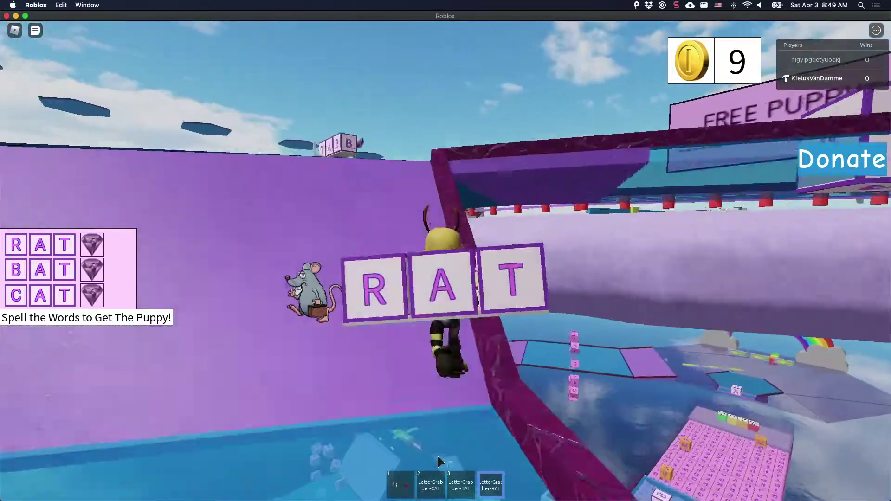
pyautogui.press('w')
pyautogui.press('w')
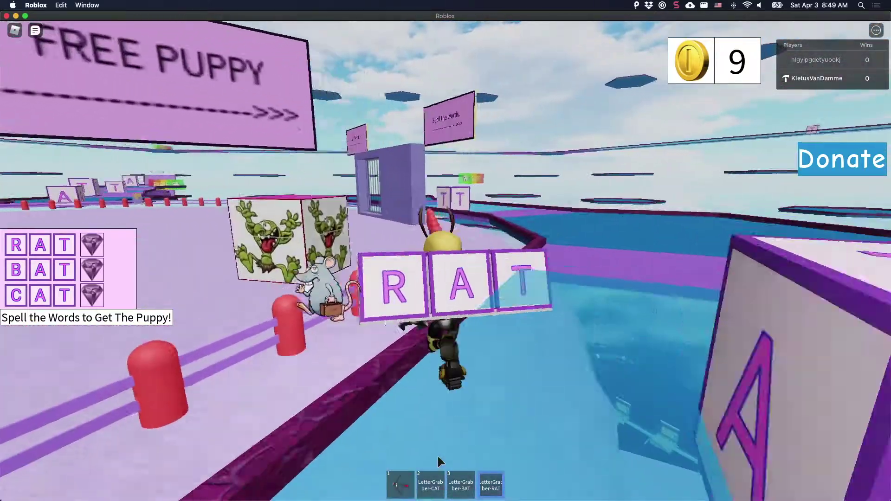
pyautogui.press('w')
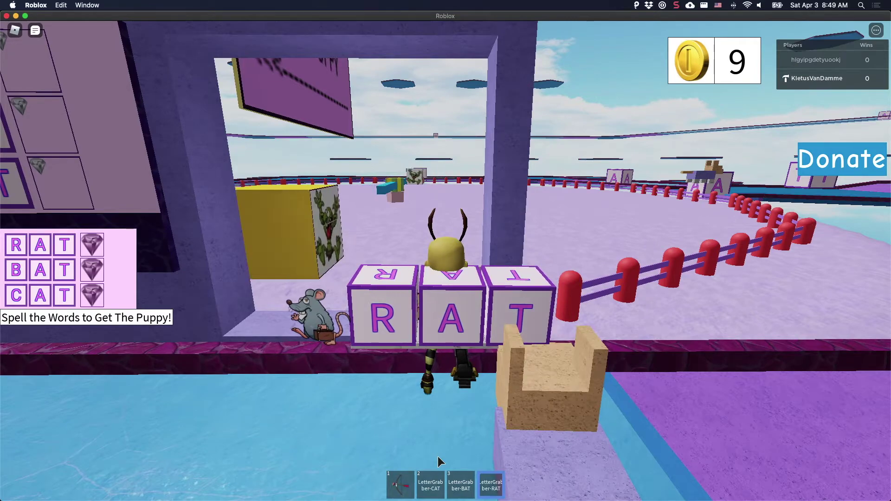
# Walk across the platform, through the water and up onto the purple platform
pyautogui.press('a')
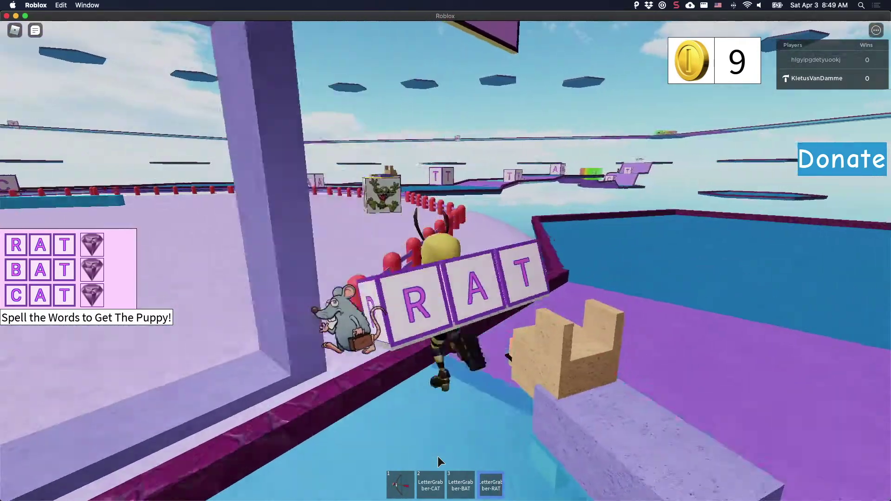
pyautogui.press('w')
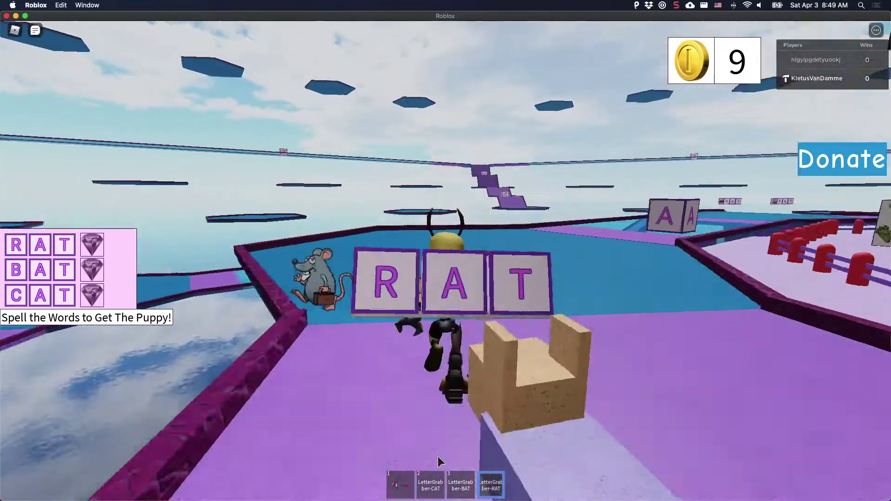
pyautogui.press('w')
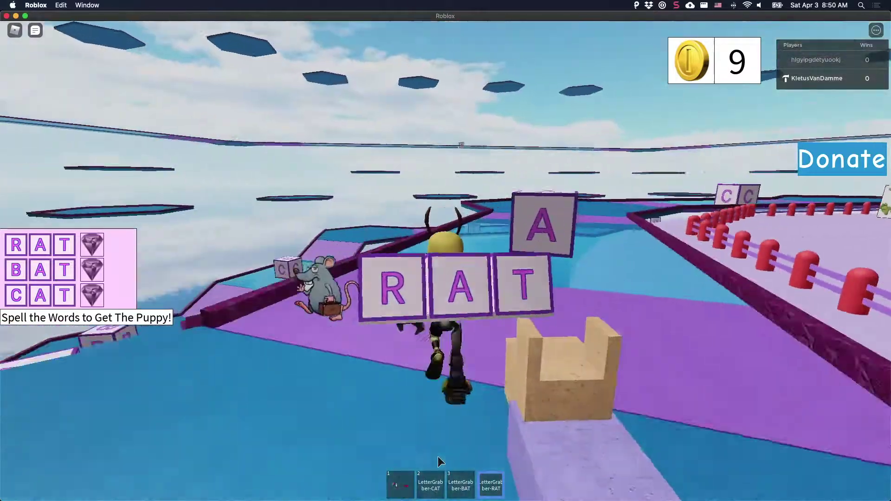
pyautogui.press('w')
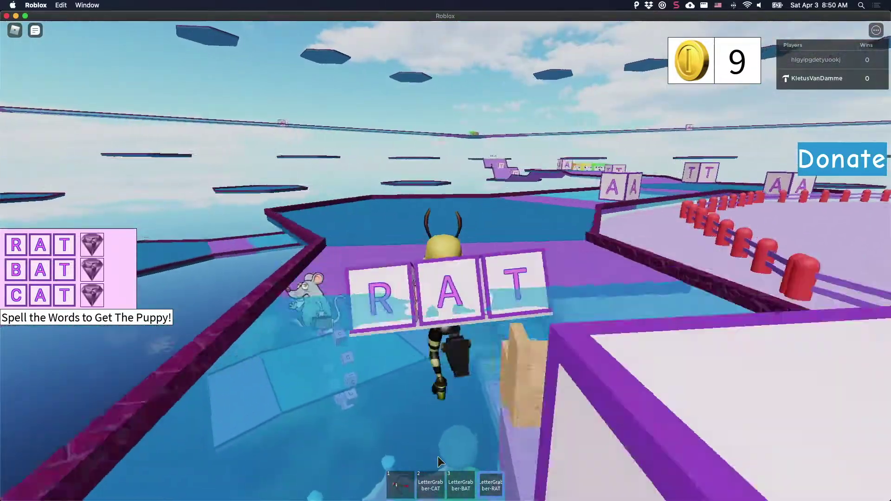
pyautogui.press('w')
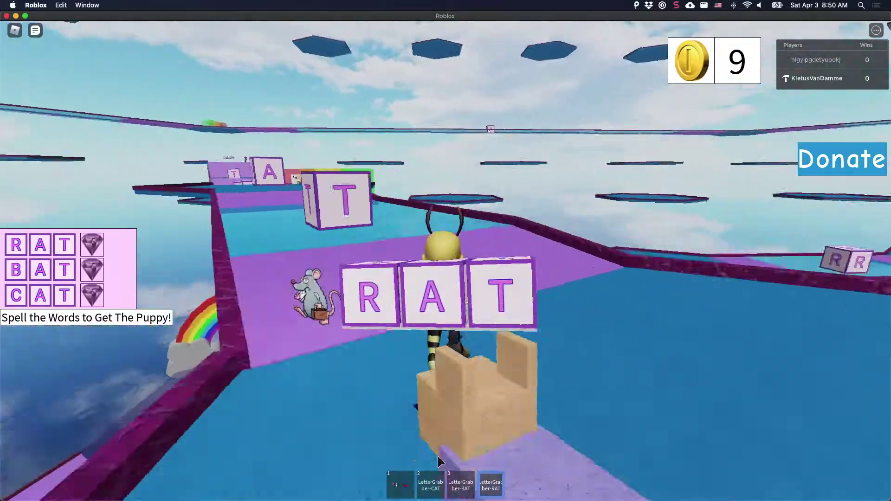
# Carry RAT past the big C block and over the water toward the FREE PUPPY plaza
pyautogui.press('w')
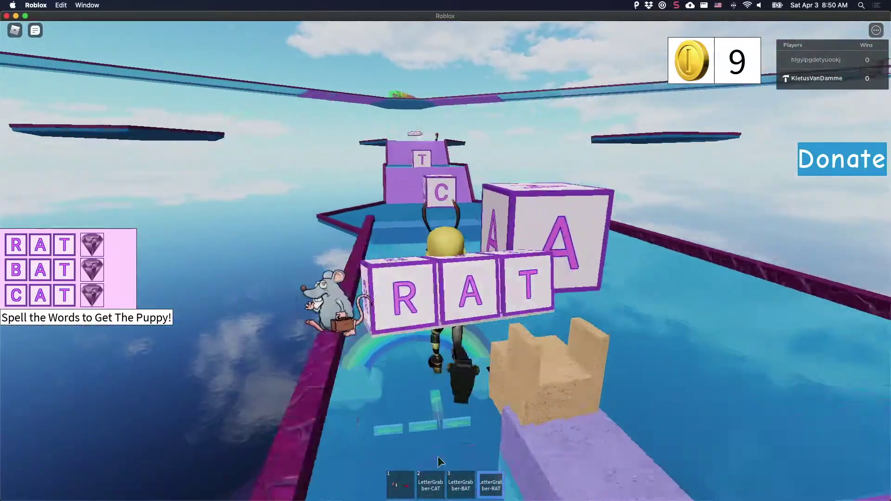
pyautogui.press('w')
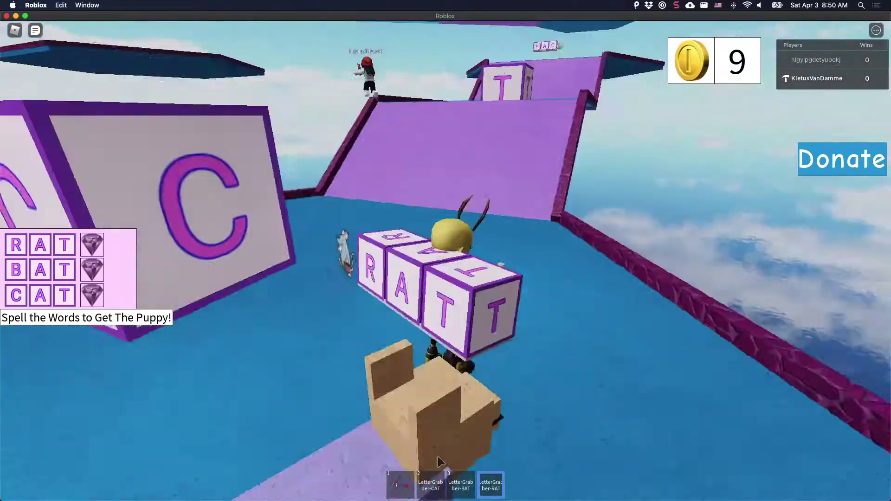
pyautogui.press('w')
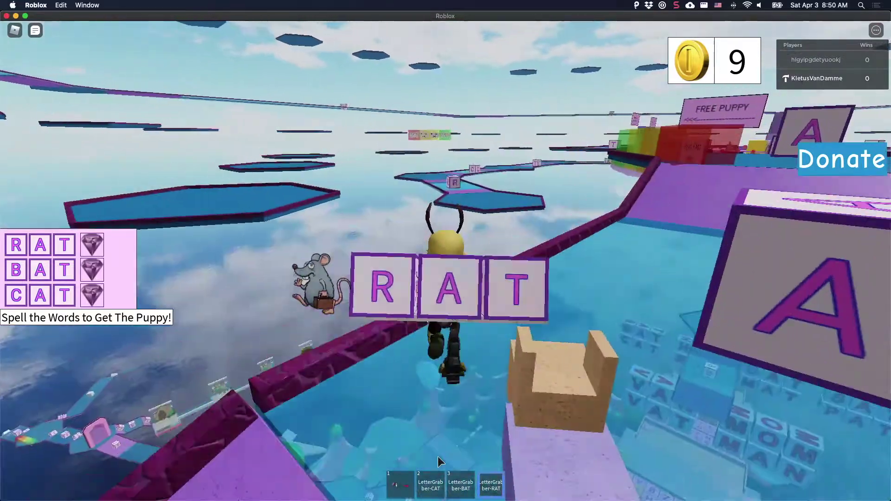
pyautogui.press('w')
pyautogui.press('w')
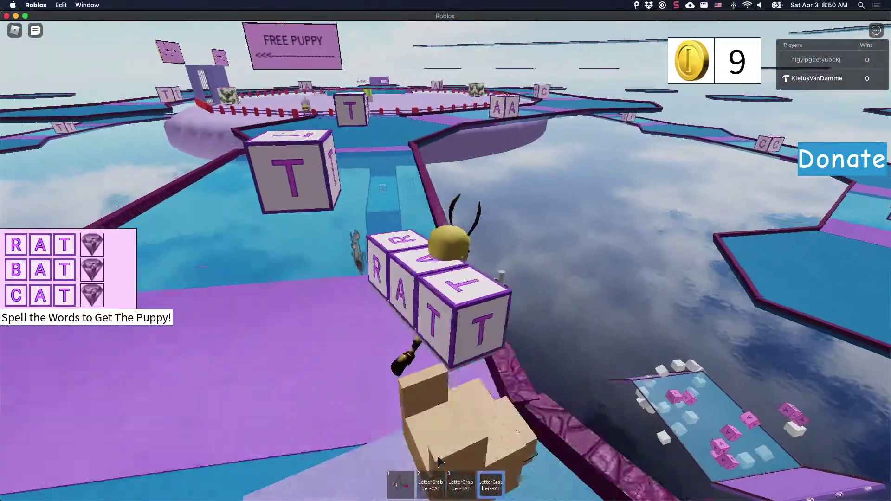
pyautogui.press('w')
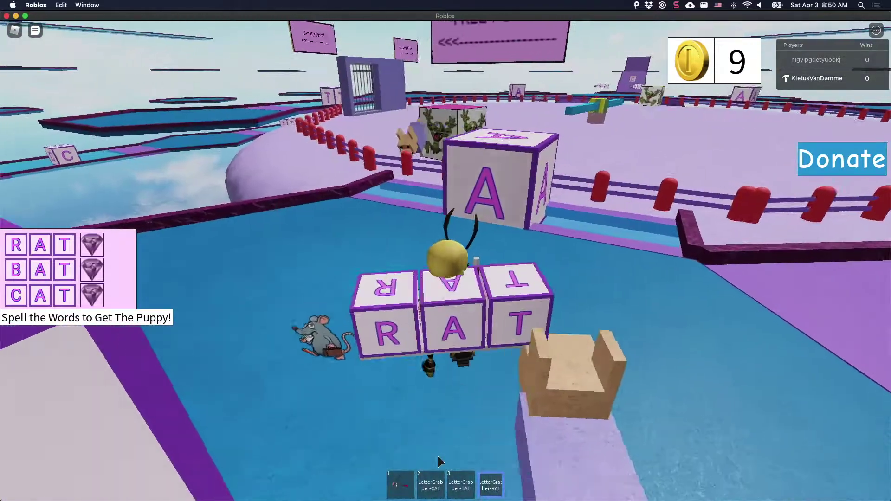
# Turn onto the fenced white path and follow it to its edge above the water
pyautogui.press('a')
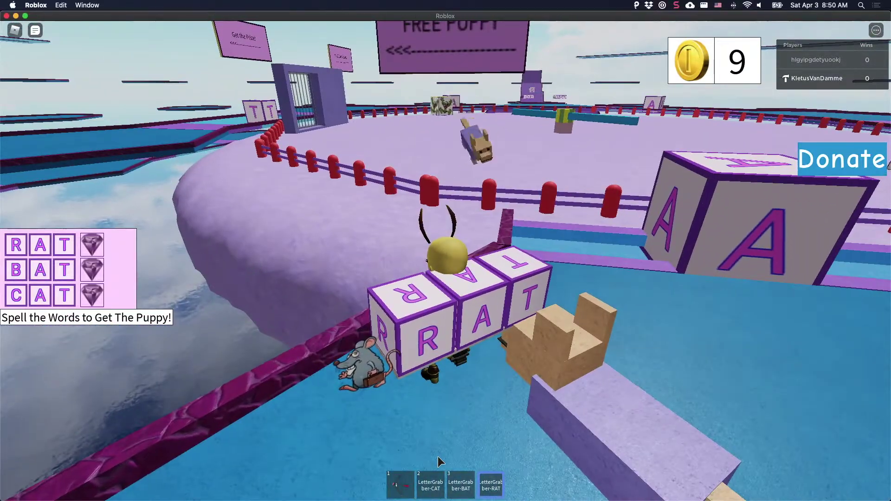
pyautogui.press('a')
pyautogui.press('d')
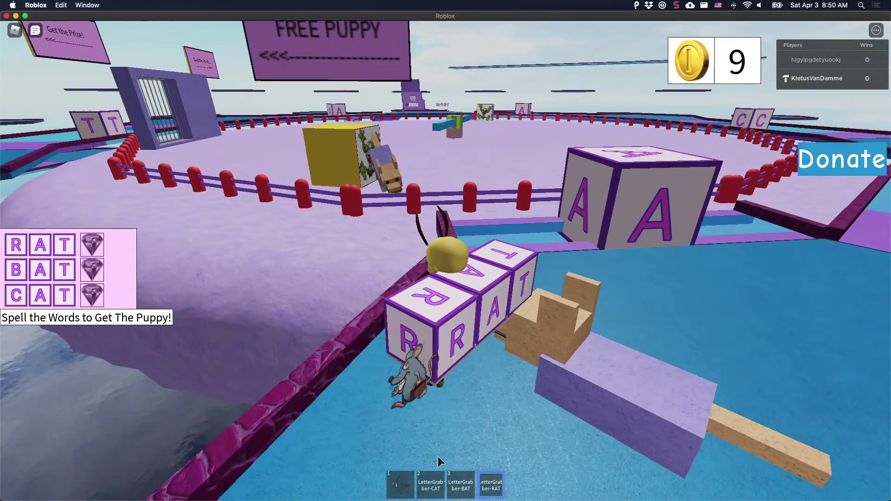
pyautogui.press('w')
pyautogui.press('a')
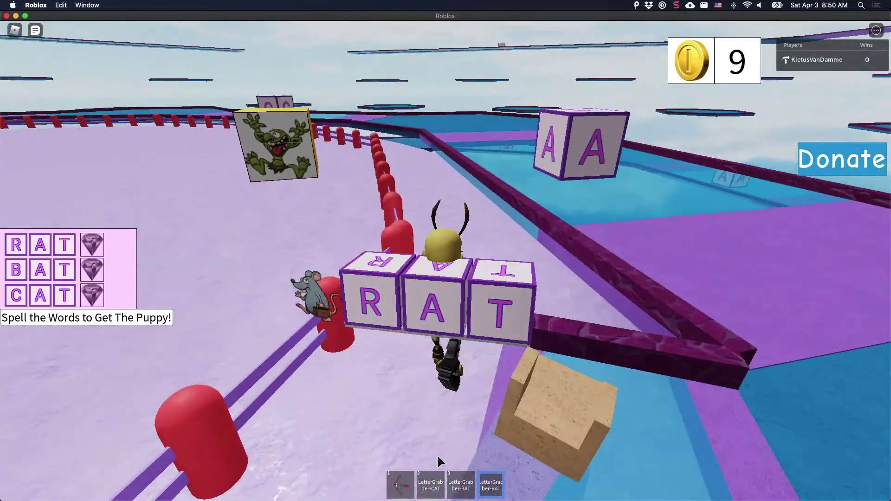
pyautogui.press('w')
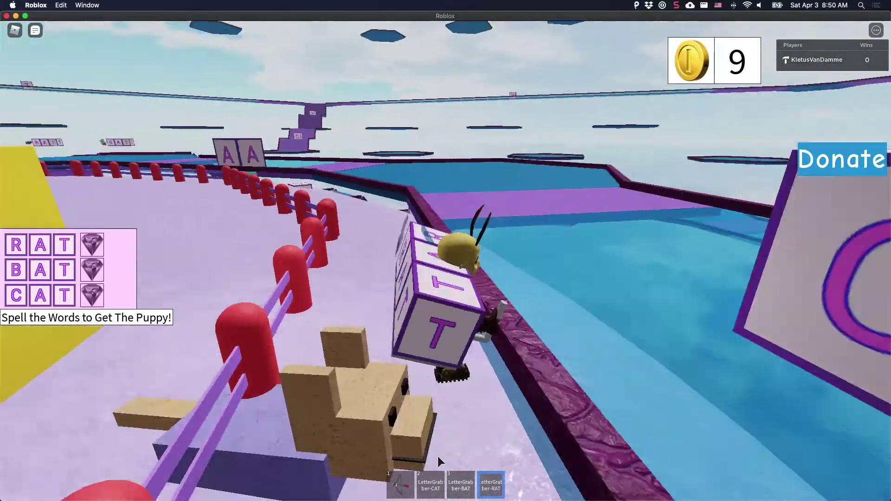
pyautogui.press('w')
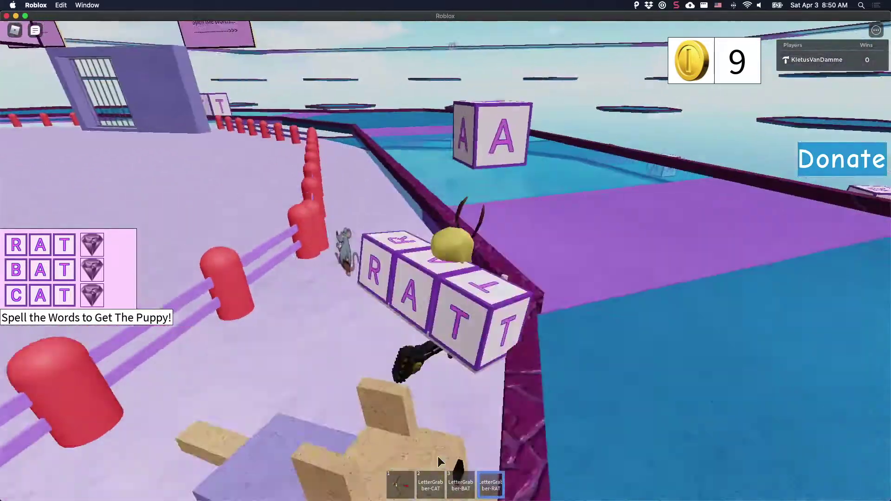
pyautogui.press('w')
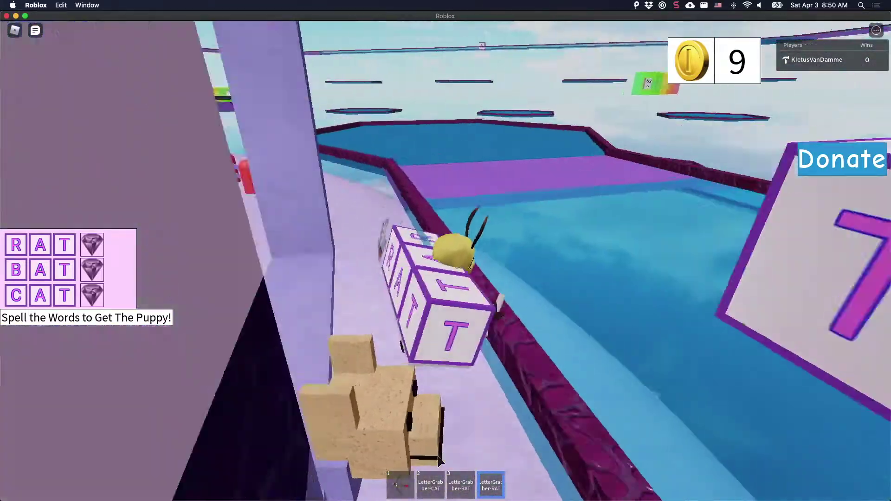
pyautogui.press('w')
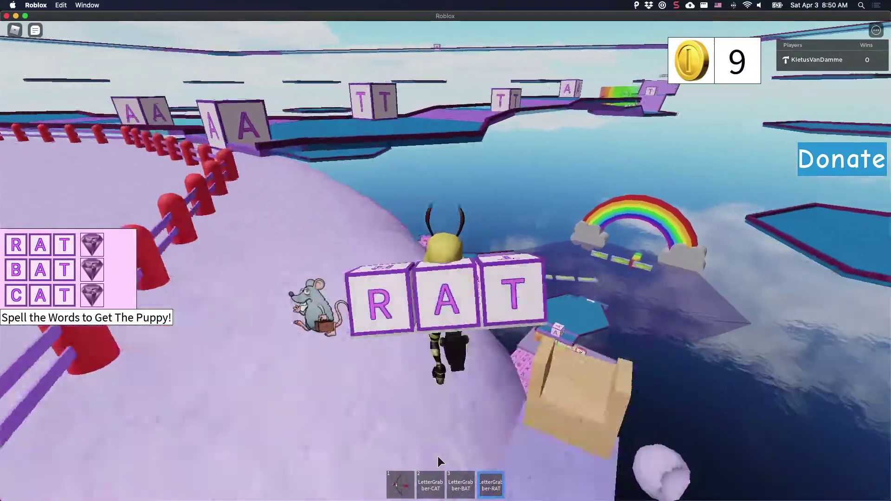
# Cross the lettered tile floor past the START wall and donation board toward the purple platform
pyautogui.press('w')
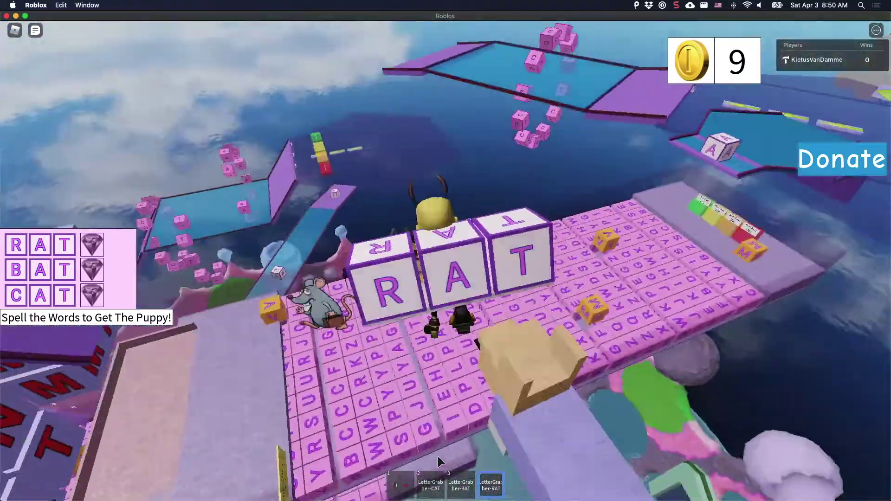
pyautogui.press('w')
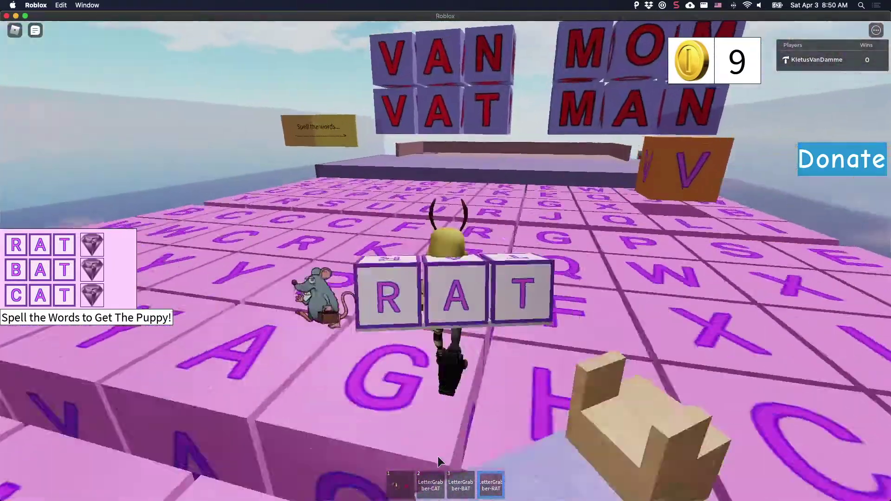
pyautogui.press('w')
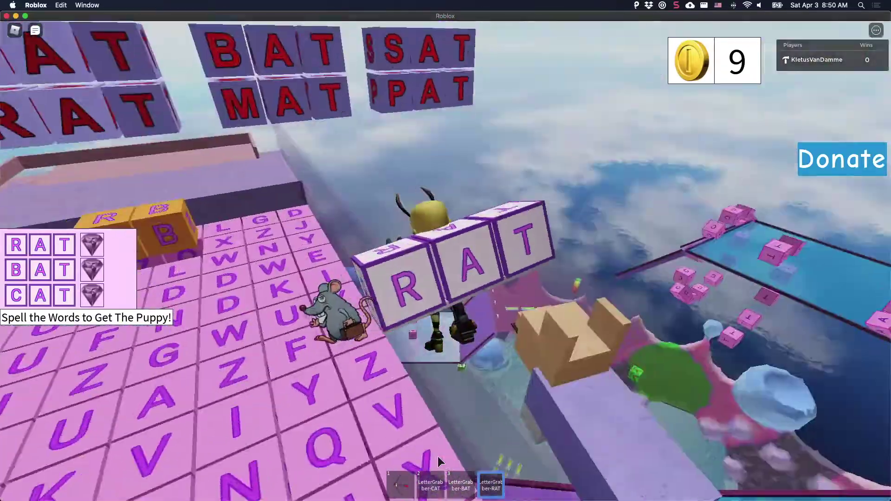
pyautogui.press('w')
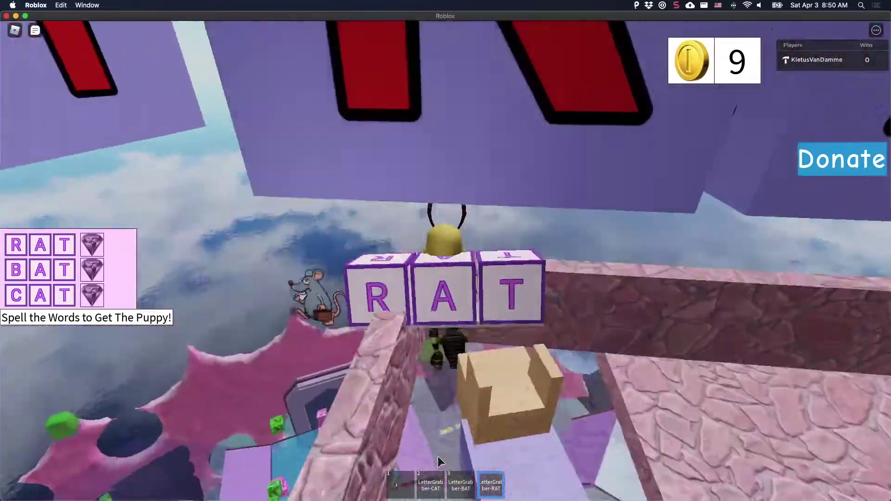
pyautogui.press('w')
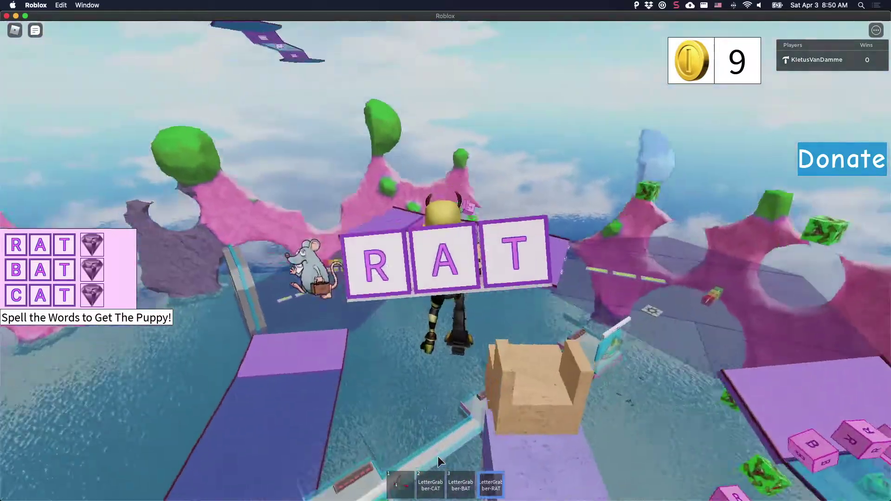
pyautogui.press('w')
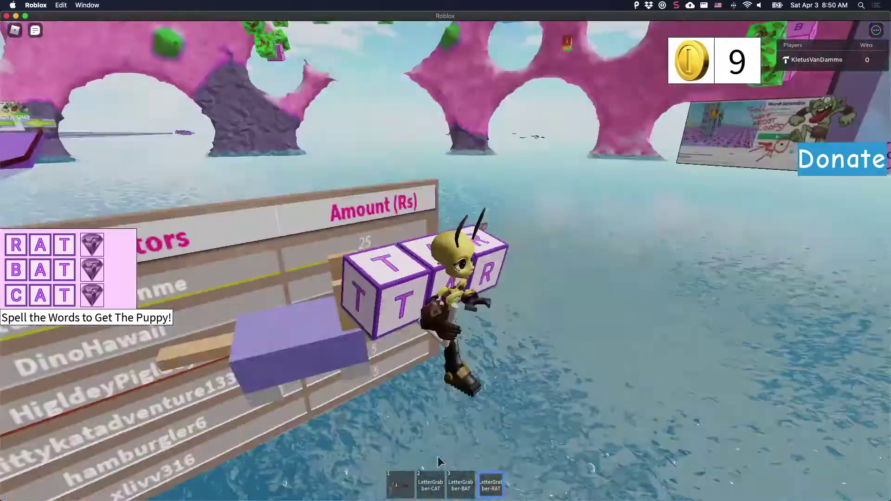
pyautogui.press('s')
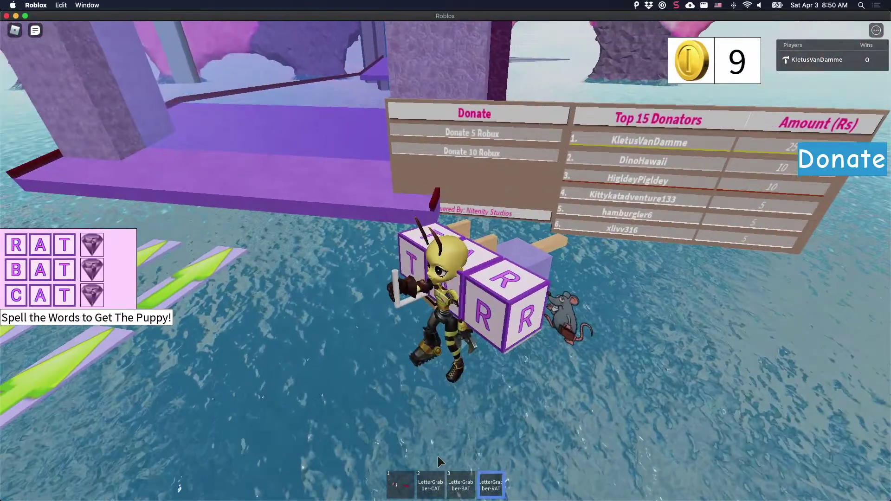
pyautogui.press('w')
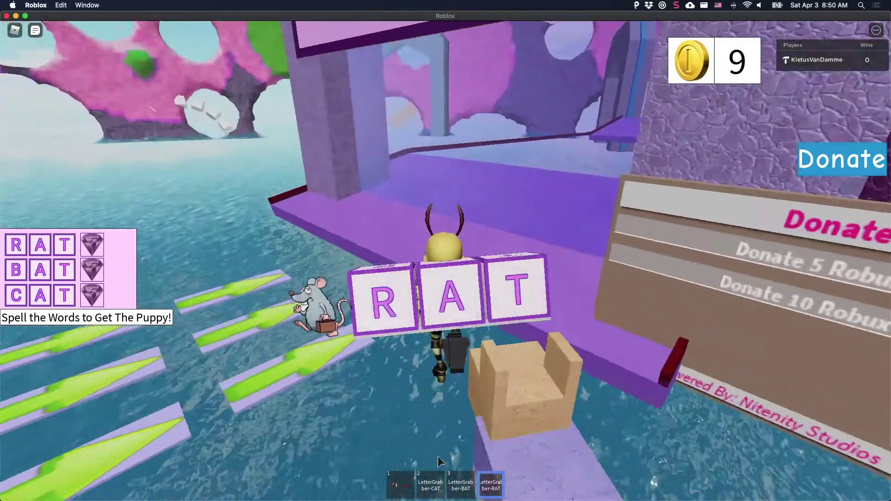
pyautogui.press('w')
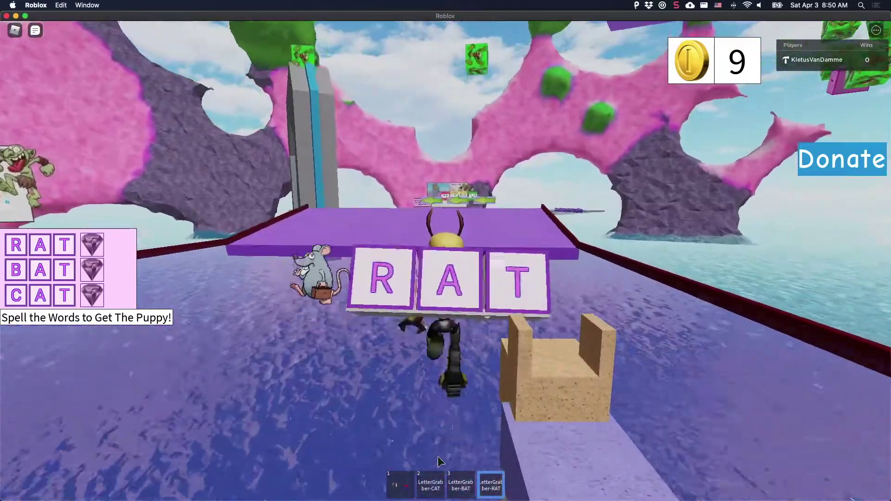
# Jump down to the purple platform with CAT blocks, then switch to Roblox Studio's LK-test play session
pyautogui.press('w')
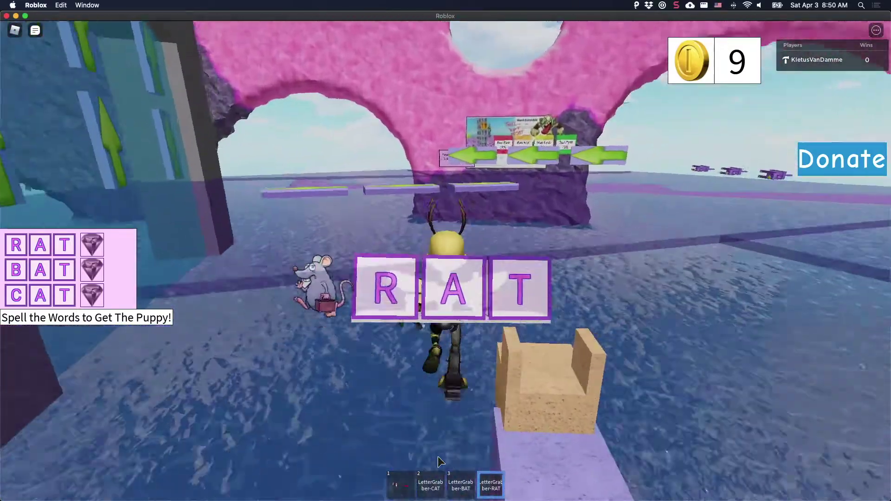
pyautogui.press('w')
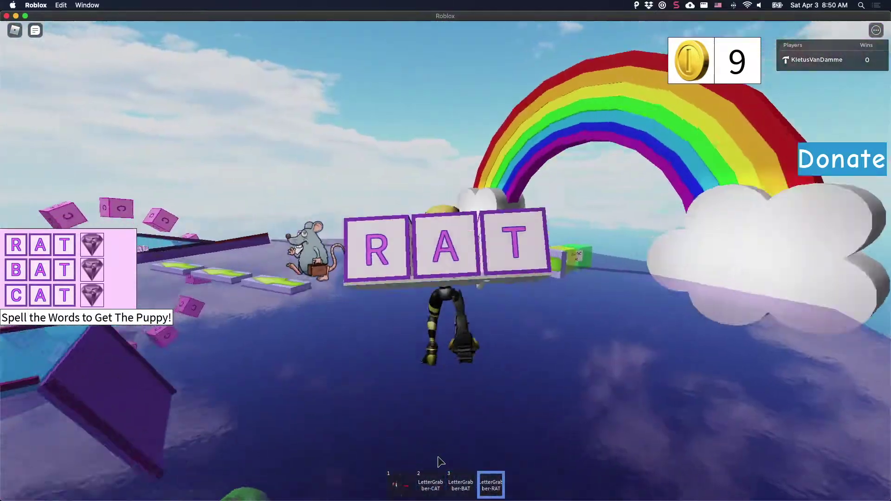
pyautogui.press('w')
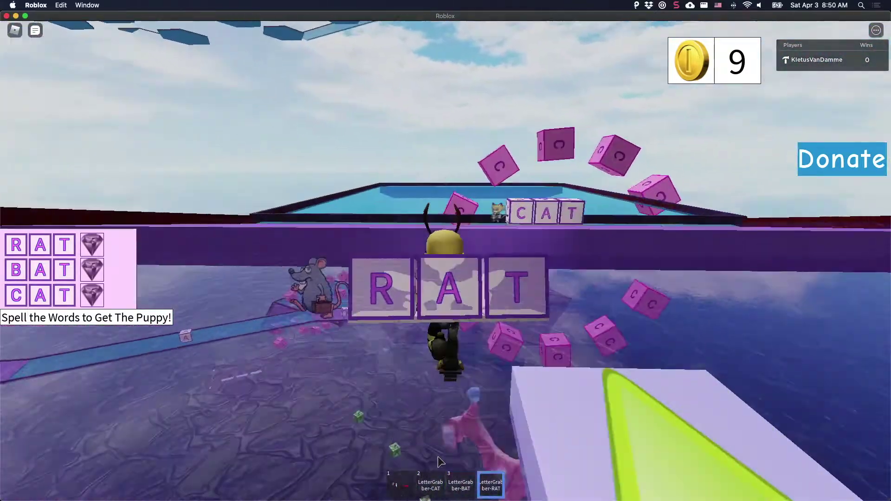
pyautogui.press('w')
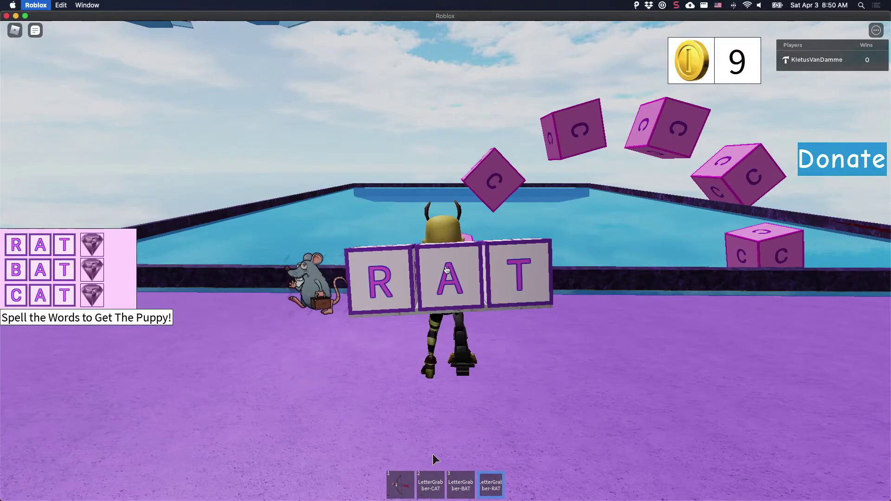
pyautogui.press('super+Tab')
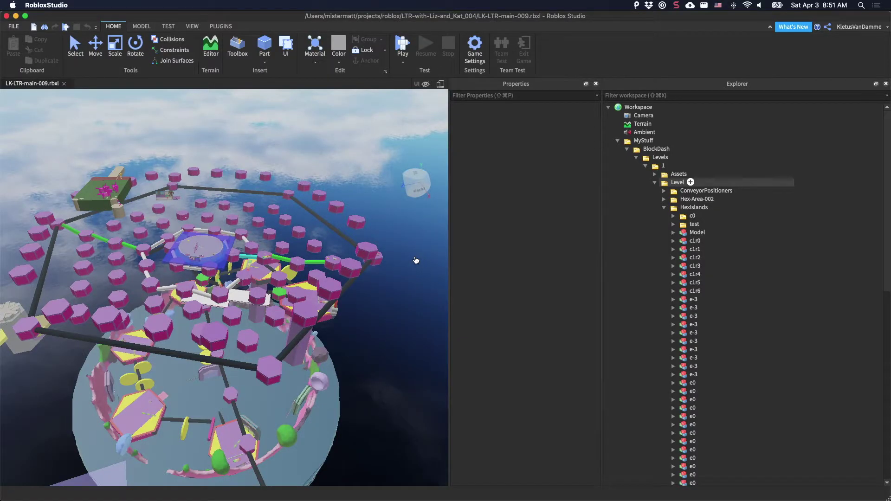
pyautogui.press('super+grave')
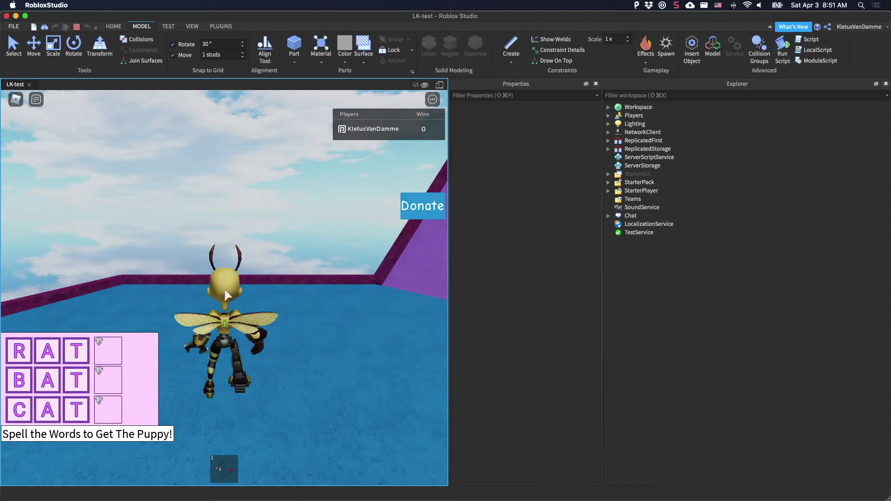
# Walk the bee character past the purple wall and into the CAT blocks to pick them up
pyautogui.press('w')
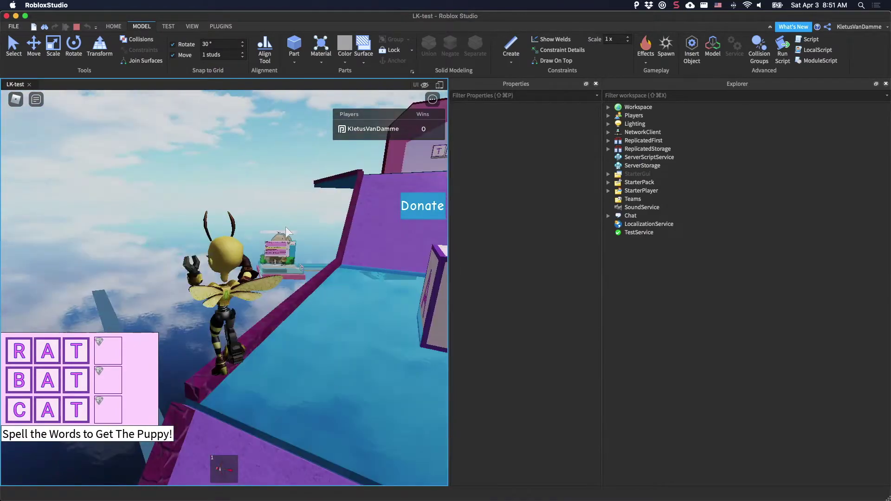
pyautogui.press('a')
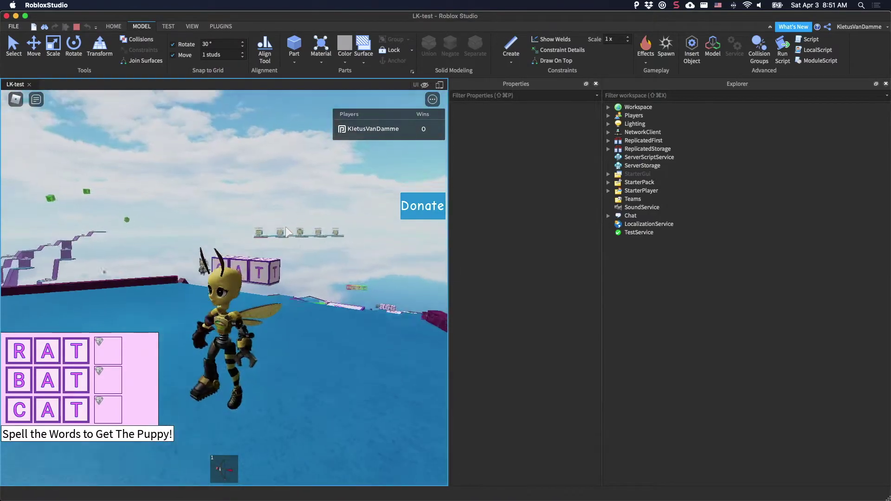
pyautogui.press('s')
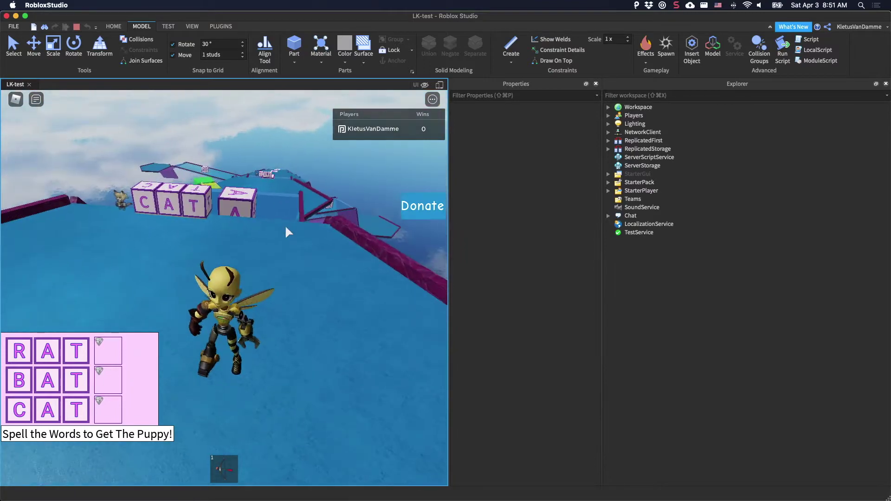
pyautogui.press('w')
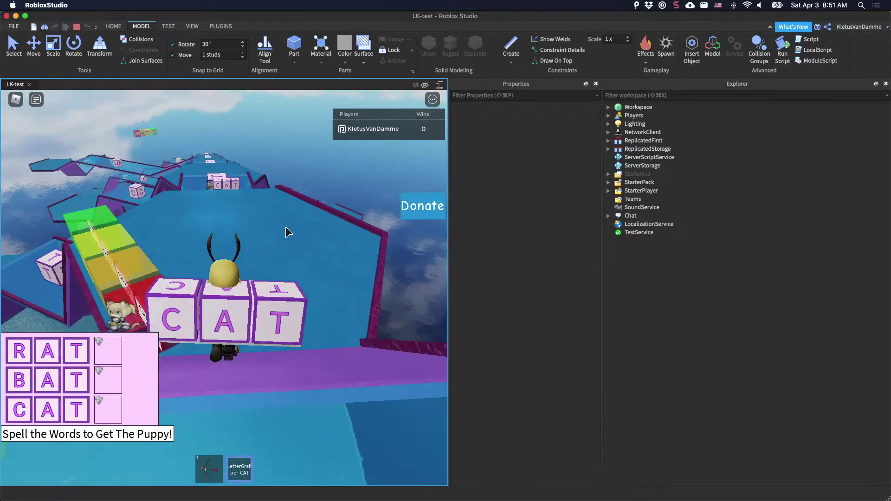
pyautogui.press('d')
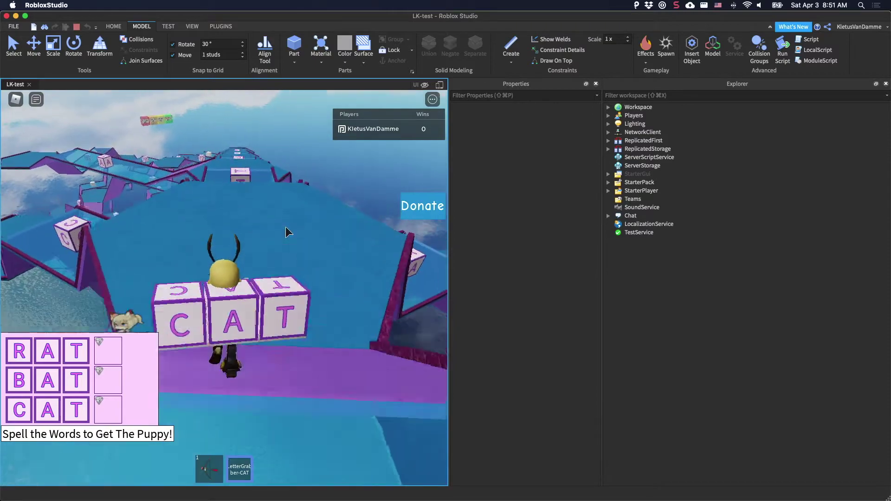
pyautogui.press('s')
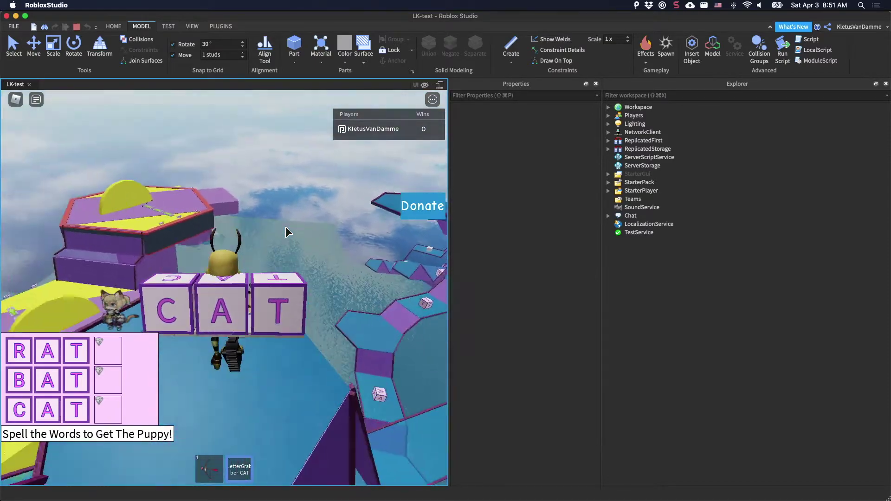
# Carry the CAT blocks down the winding downhill maze path
pyautogui.press('w')
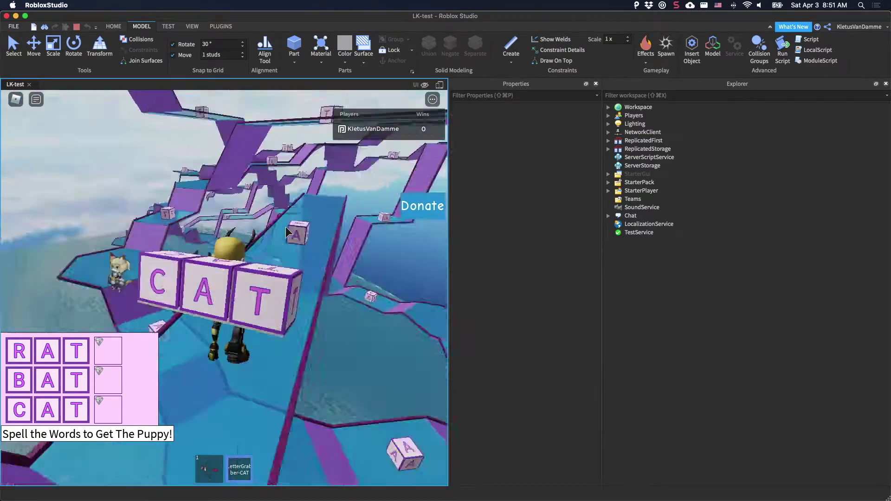
pyautogui.press('w')
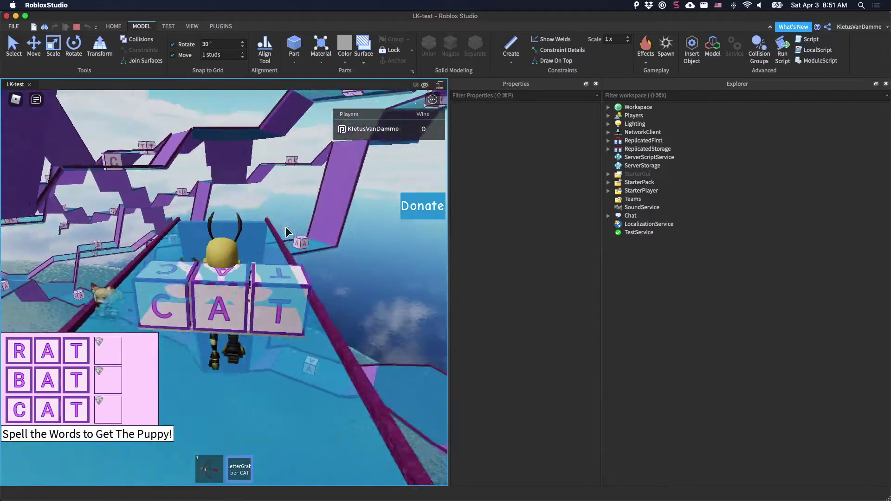
pyautogui.press('w')
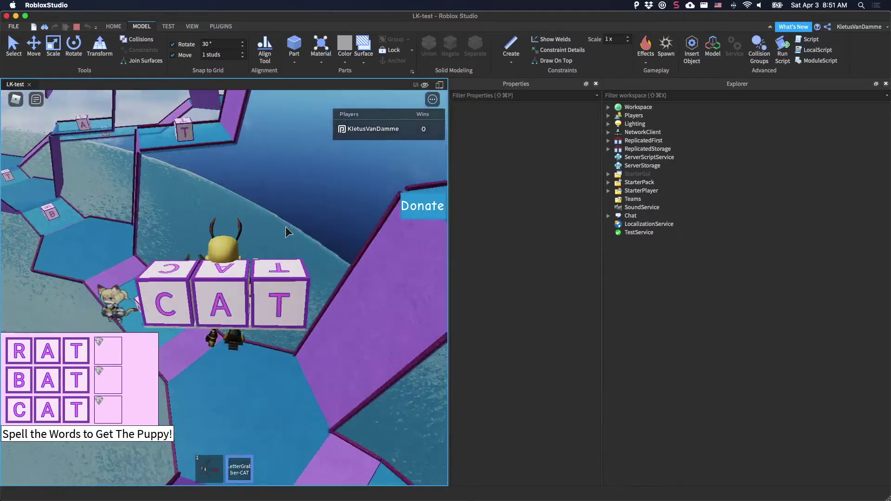
pyautogui.press('w')
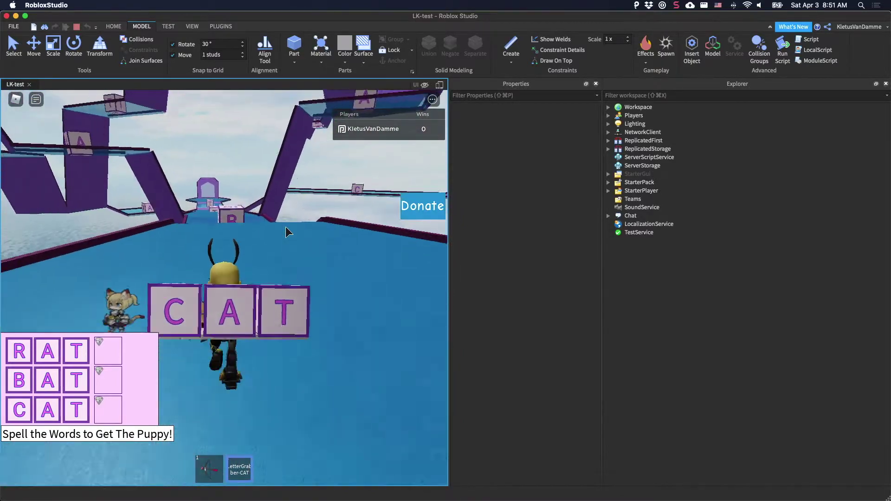
pyautogui.press('s')
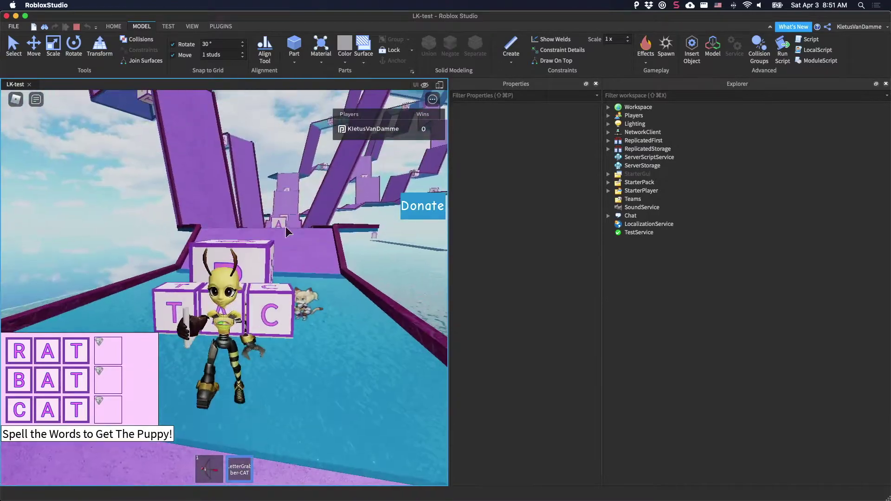
# Walk with the CAT blocks onto the next platform and through the first purple arch
pyautogui.press('w')
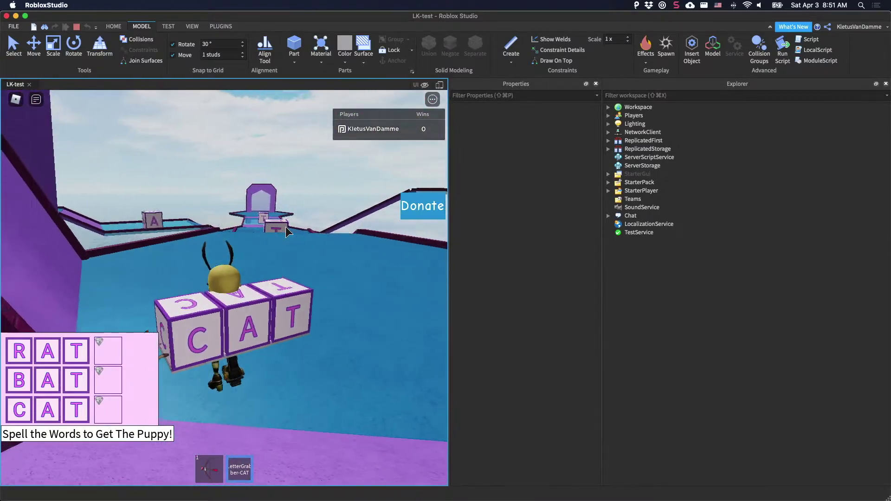
pyautogui.press('w')
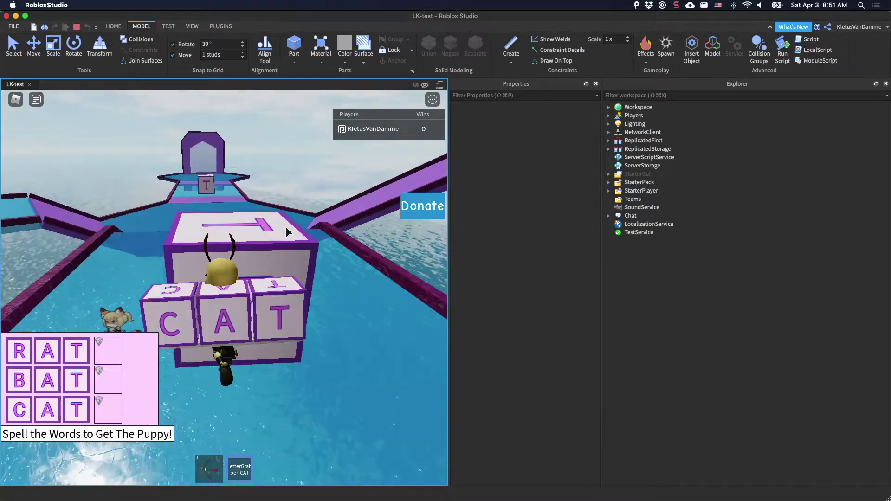
pyautogui.press('w')
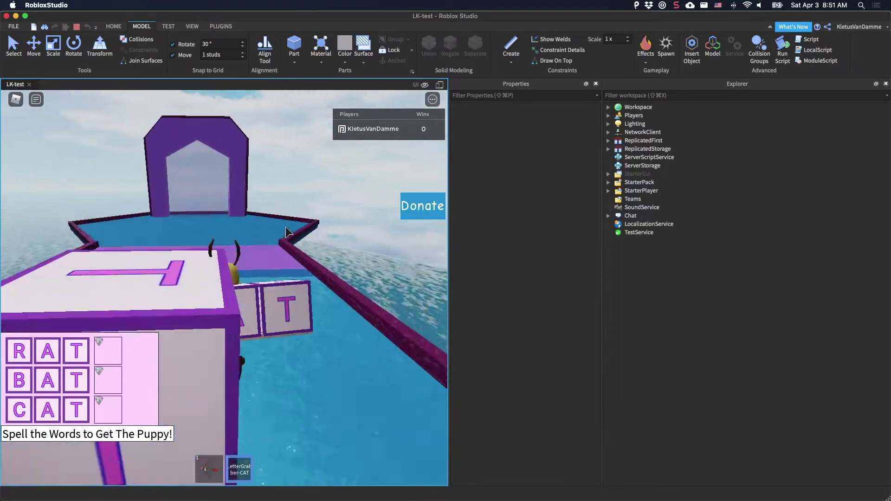
pyautogui.press('w')
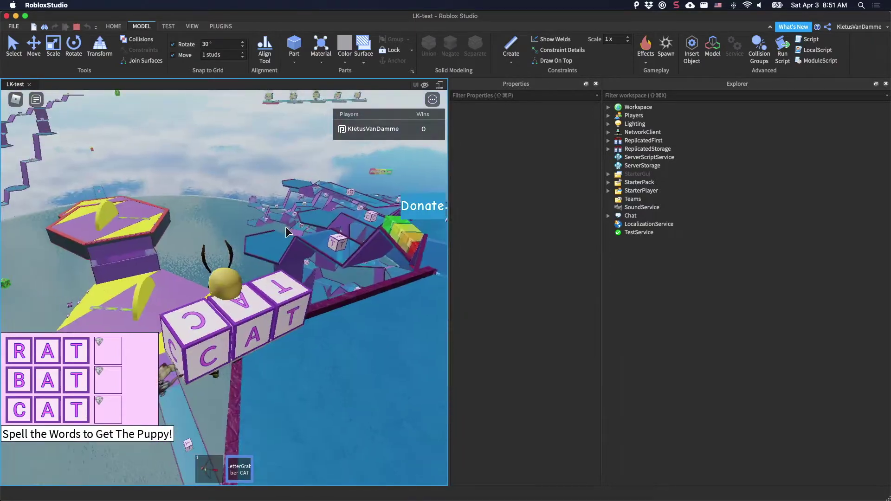
# Wind along the maze path, turning left where the route bends
pyautogui.press('w')
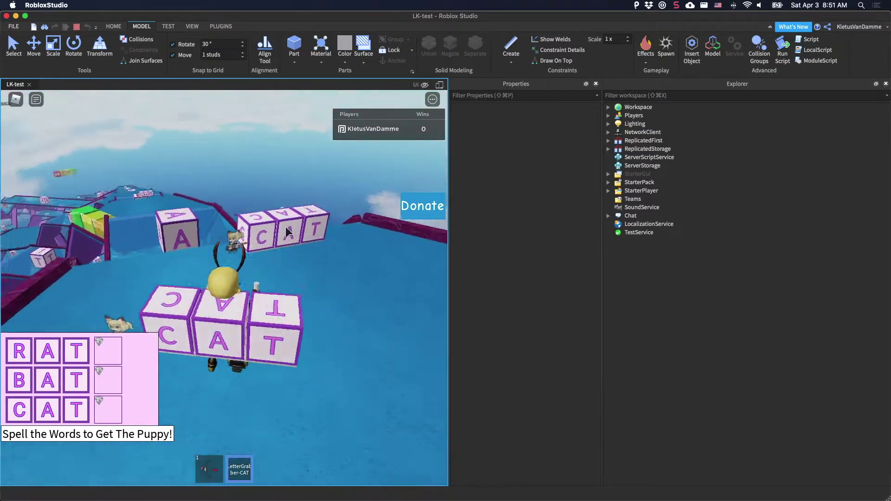
pyautogui.press('w')
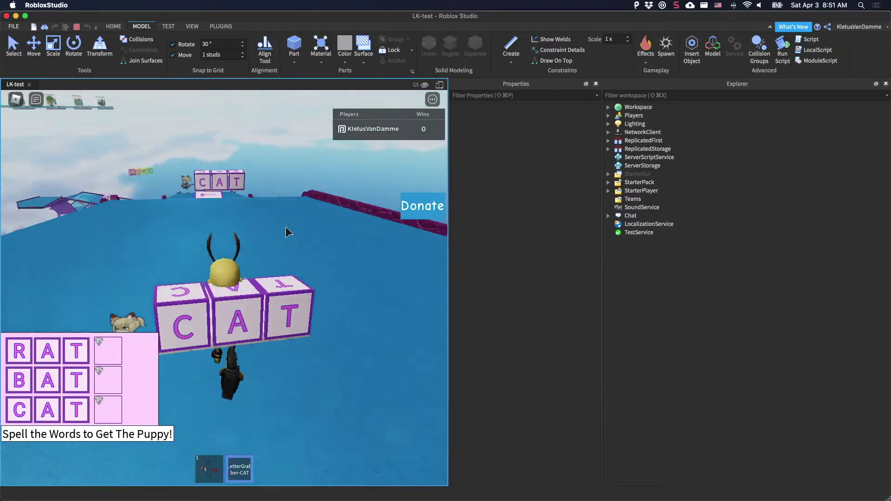
pyautogui.press('w')
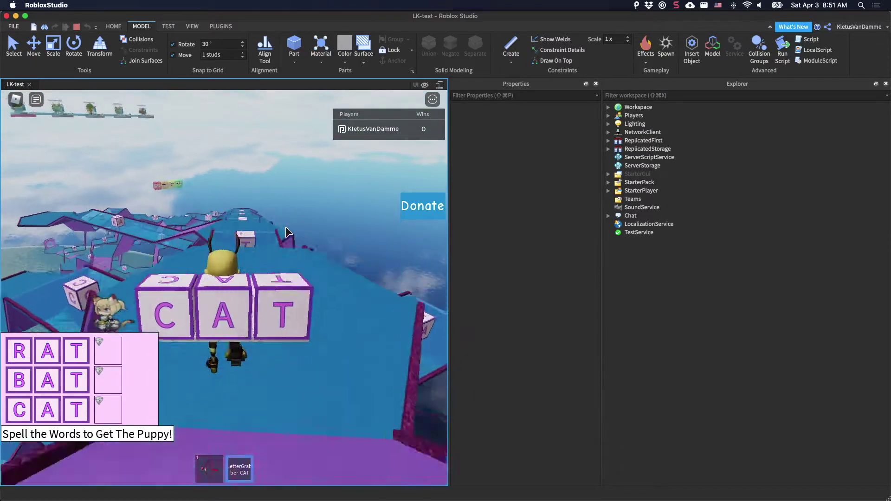
pyautogui.press('w')
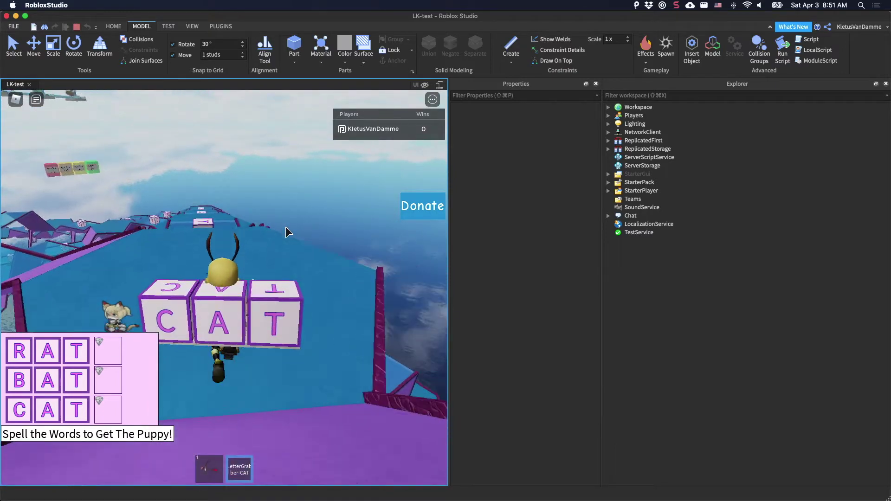
pyautogui.press('w')
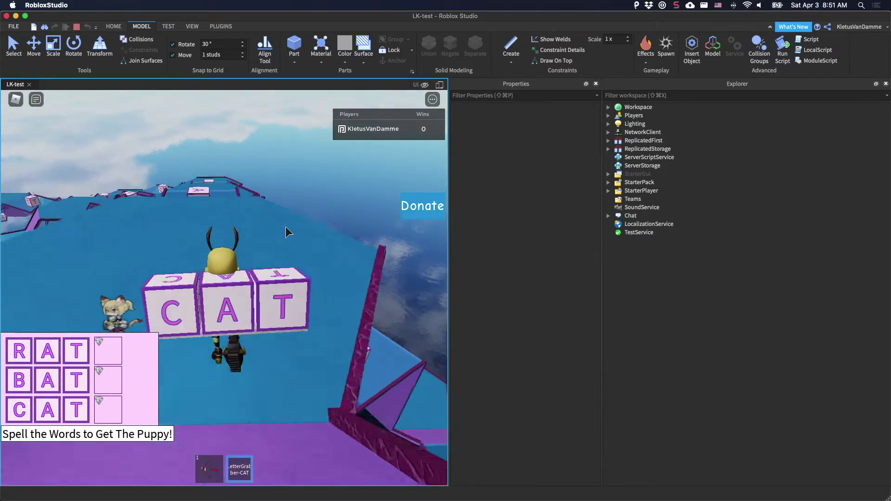
pyautogui.press('a')
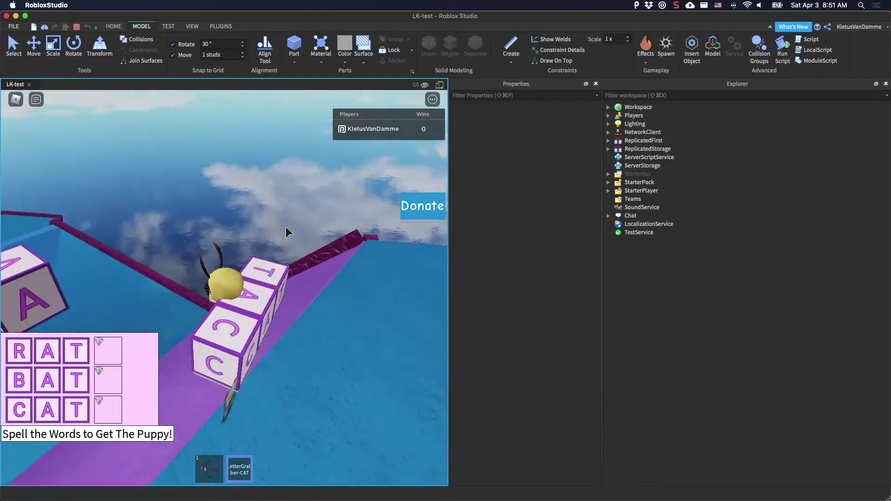
pyautogui.press('w')
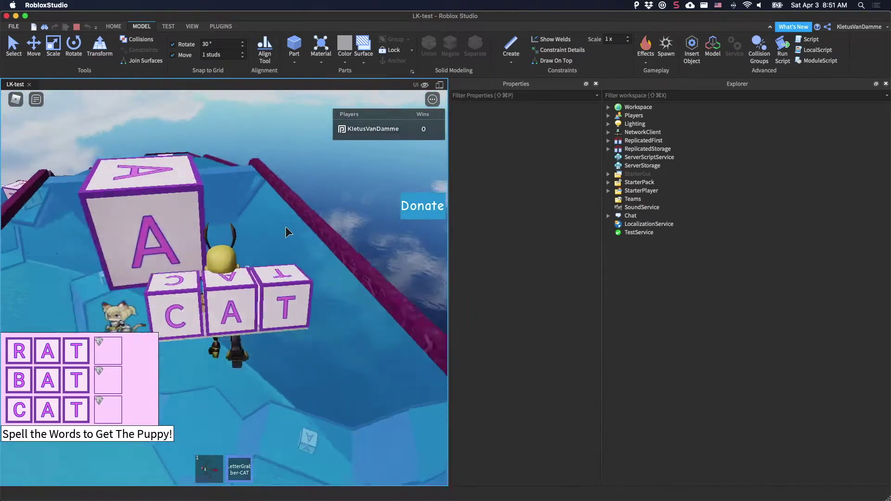
pyautogui.press('w')
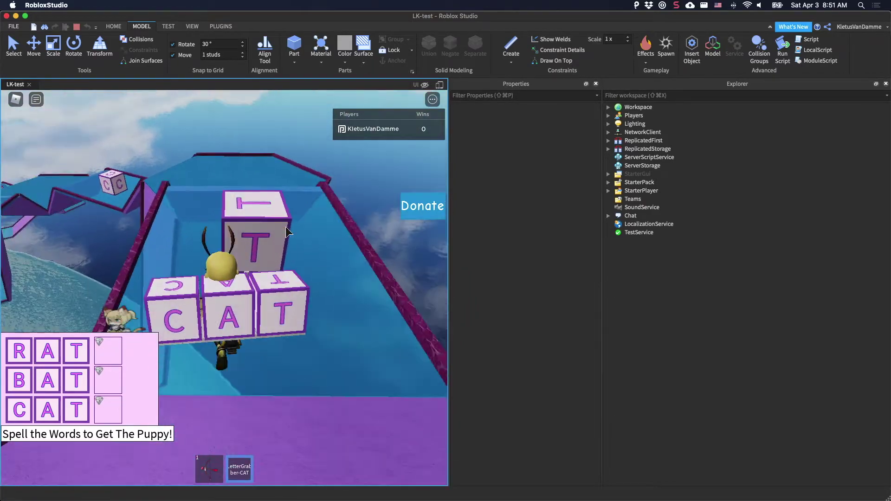
# Cross the platform past the A block and step onto the T platform
pyautogui.press('a')
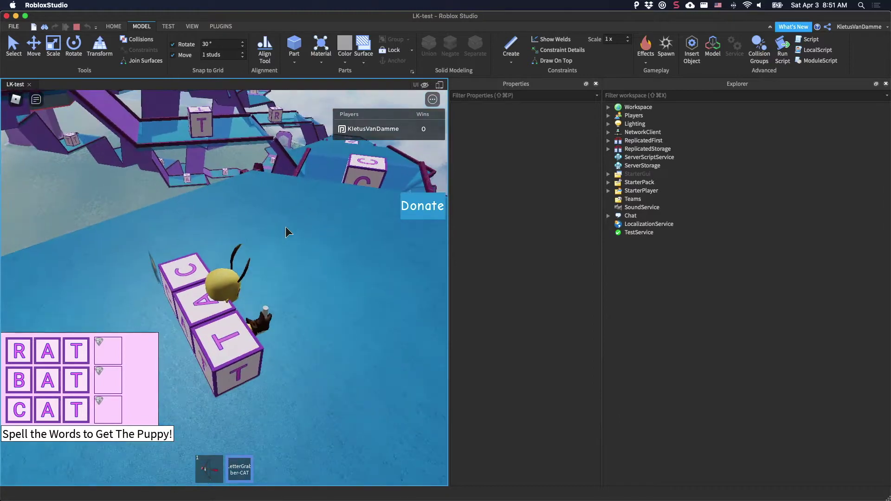
pyautogui.press('w')
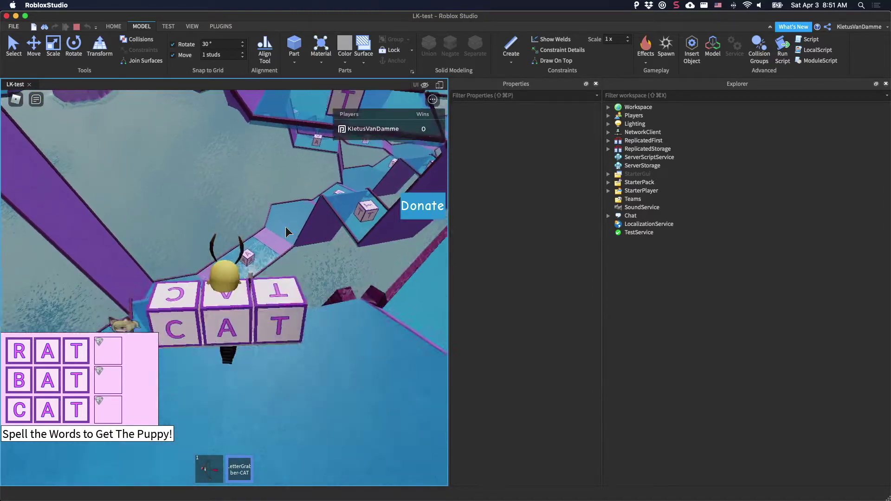
pyautogui.press('w')
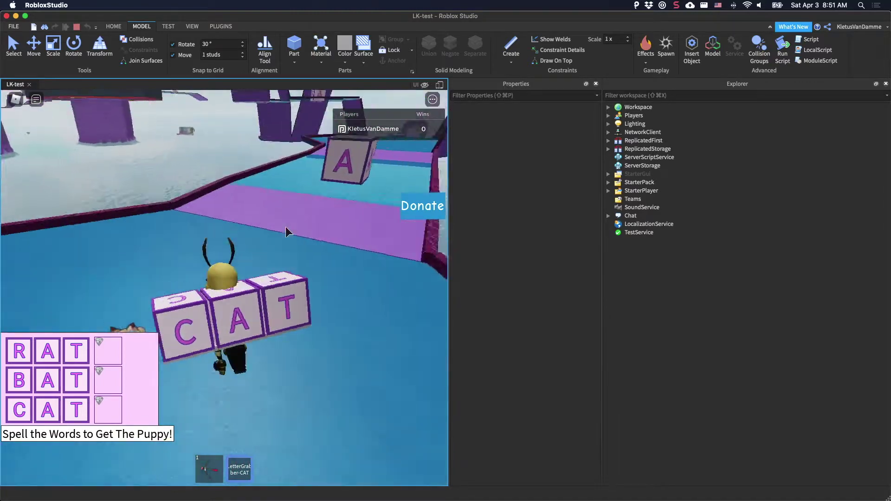
pyautogui.press('w')
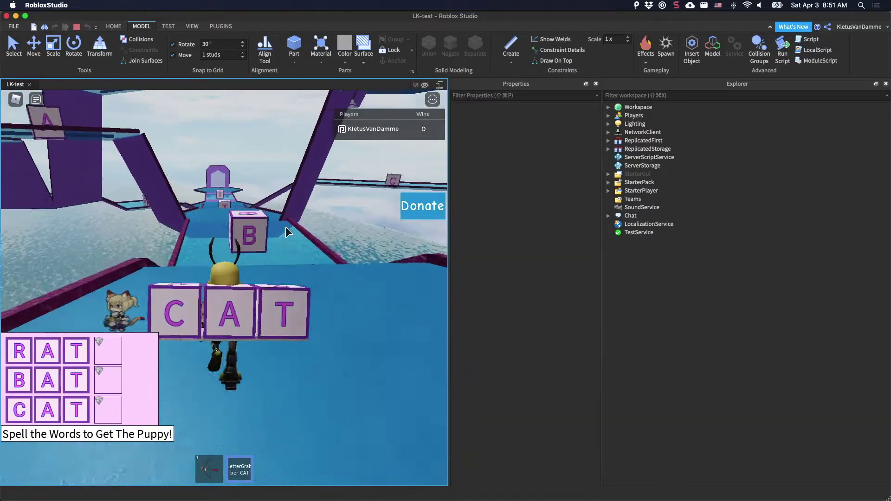
pyautogui.press('w')
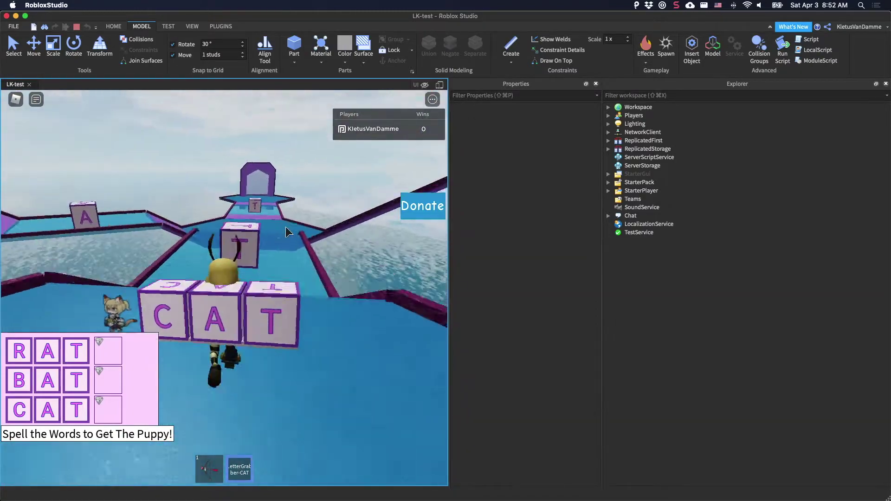
pyautogui.press('w')
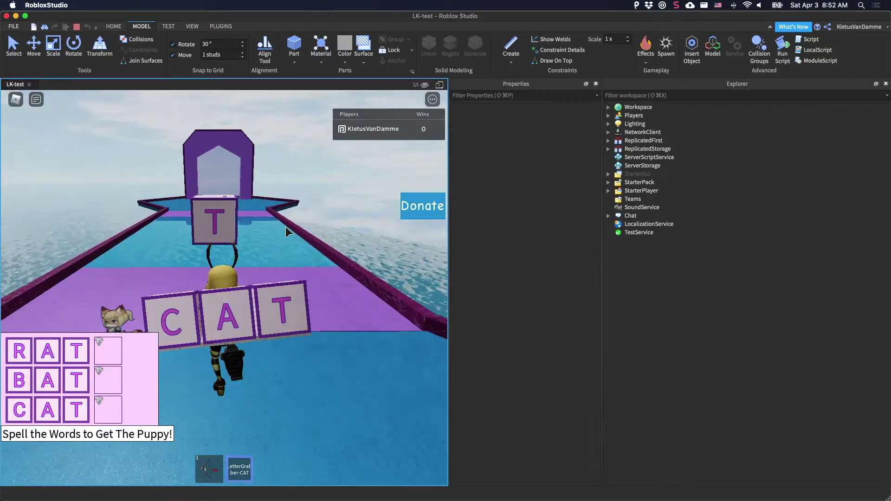
# Walk across the purple platform through the exit arch and drop onto the ice below
pyautogui.press('w')
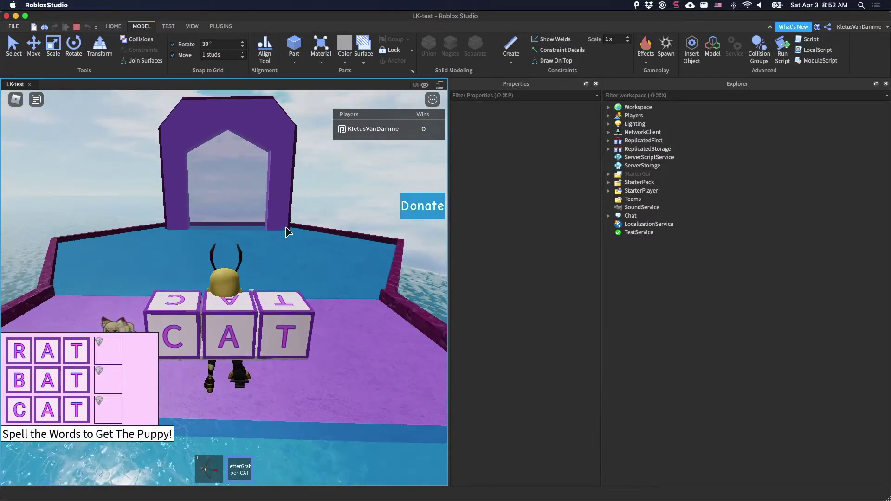
pyautogui.press('w')
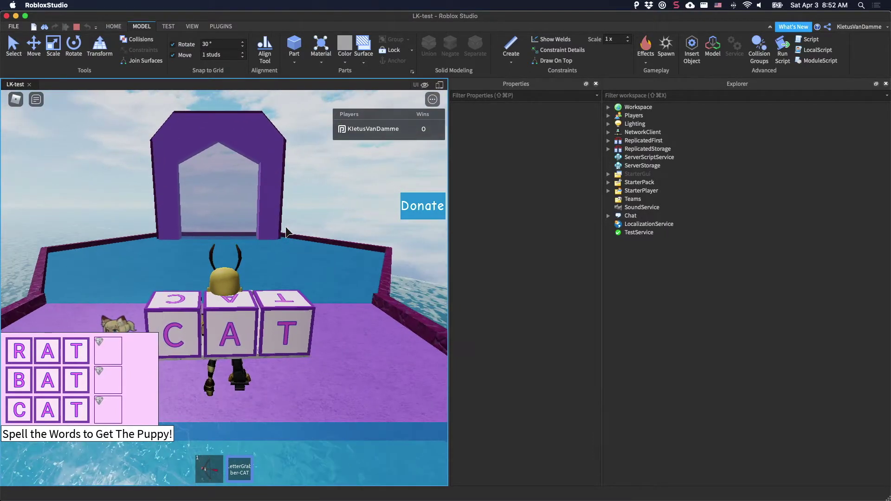
pyautogui.press('w')
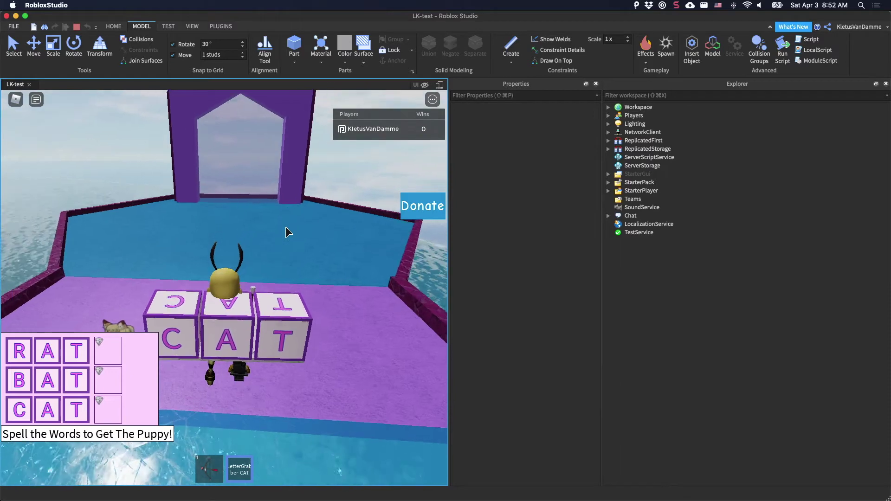
pyautogui.press('w')
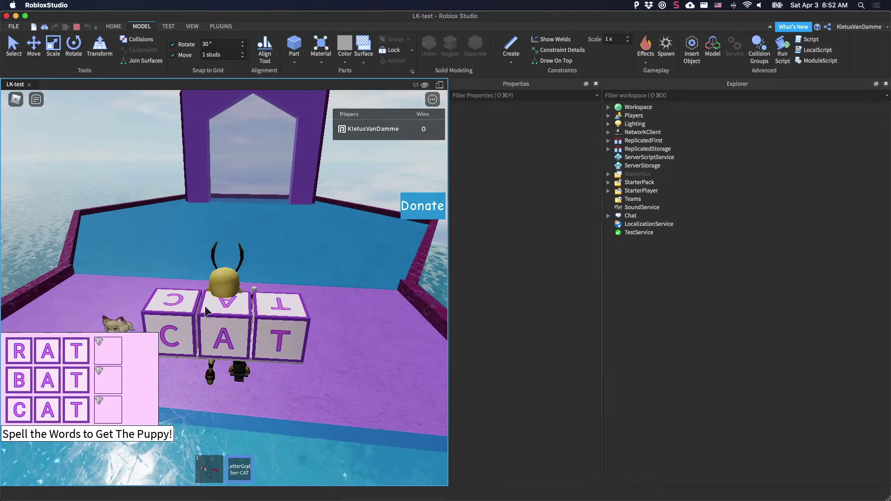
pyautogui.press('w')
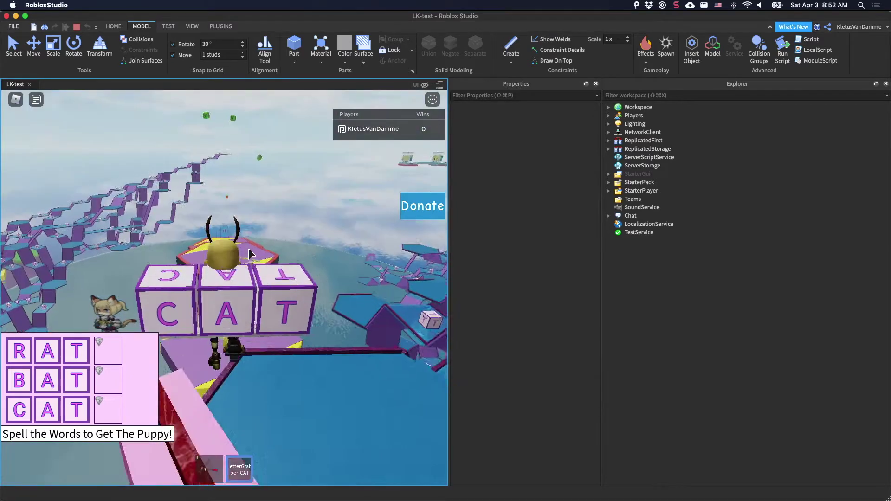
pyautogui.press('w')
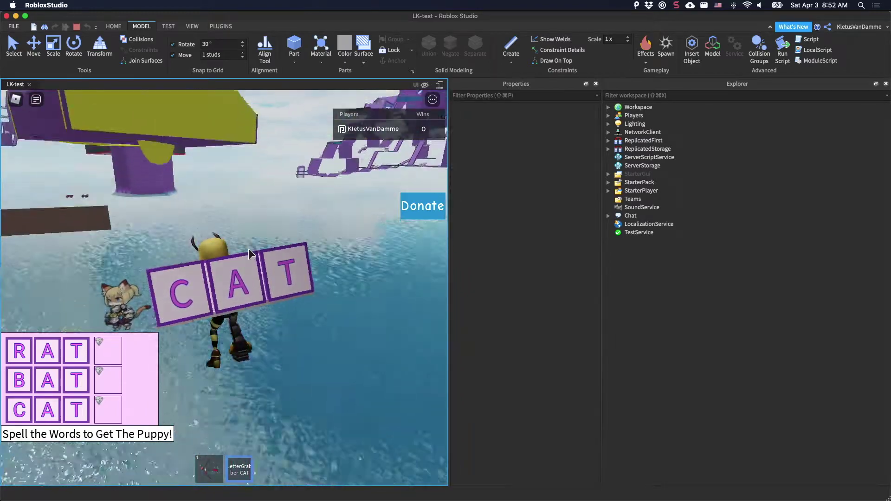
# Cross the ice on foot, swap the CAT blocks for the jetpack and lift off
pyautogui.press('w')
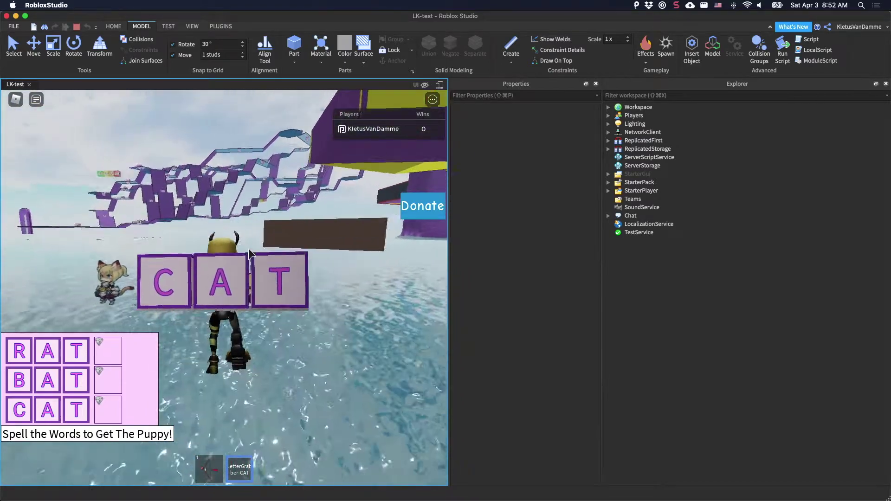
pyautogui.press('w')
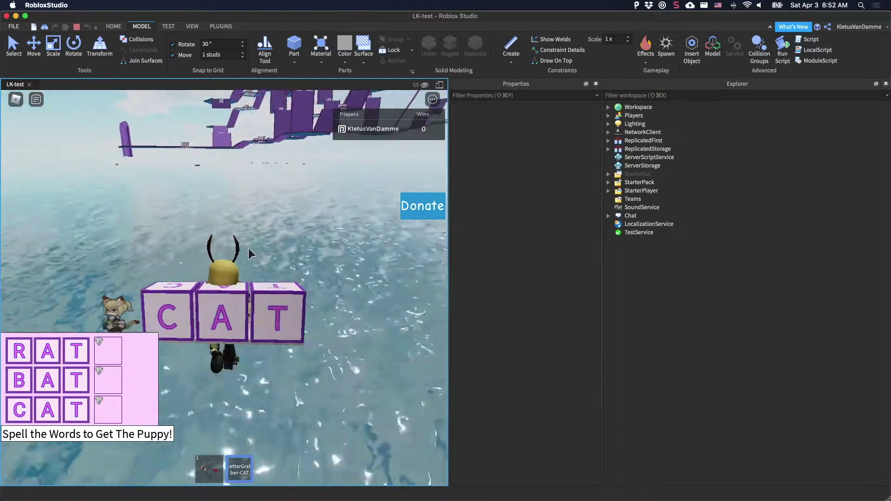
pyautogui.press('w')
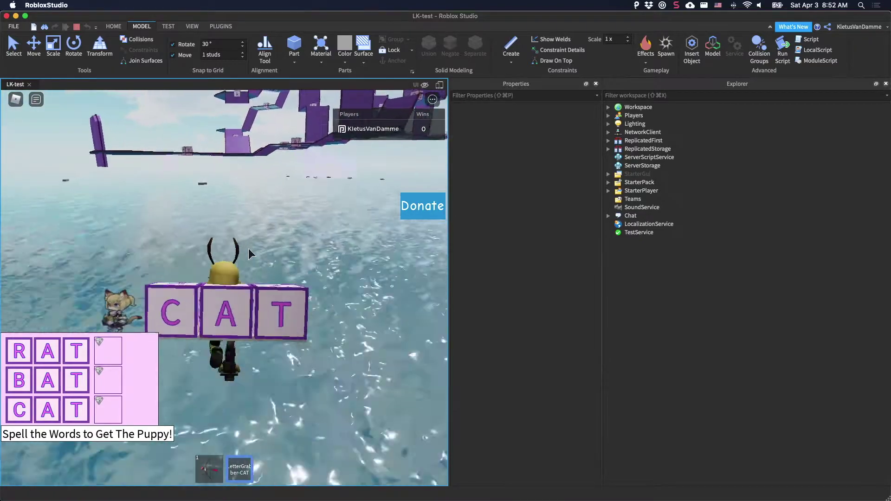
pyautogui.press('w')
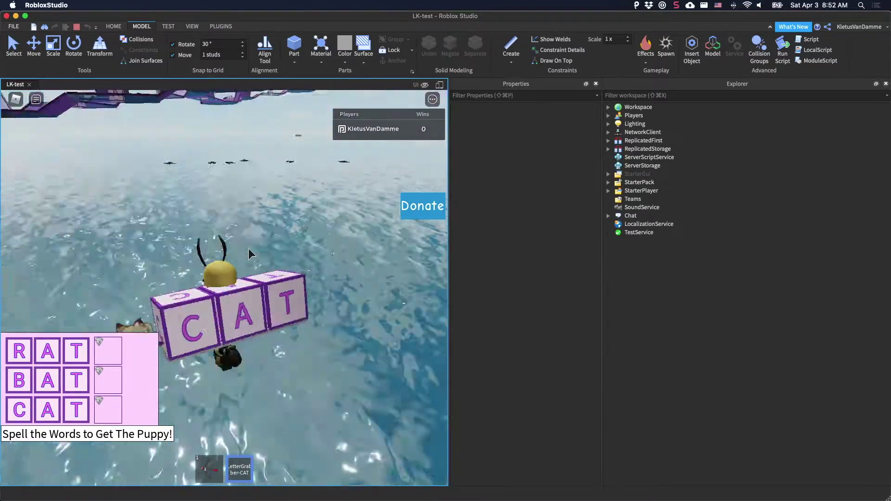
pyautogui.press('w')
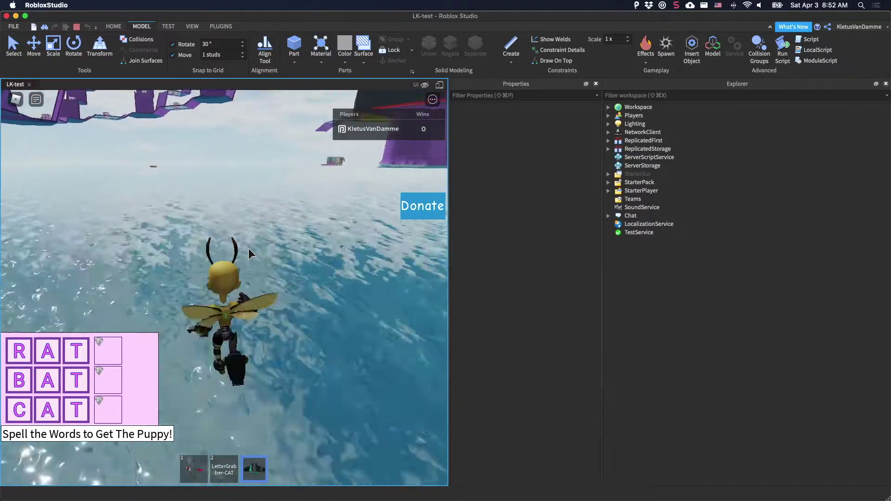
pyautogui.press('space')
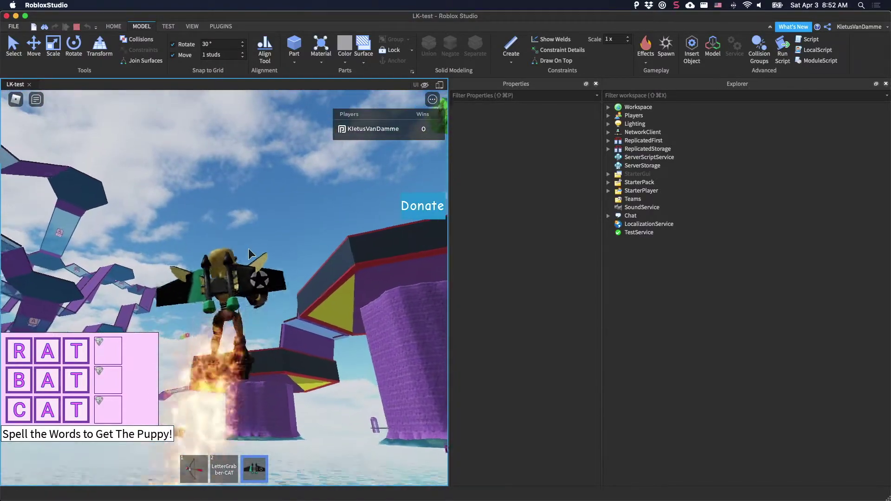
# Steer the jetpack around the purple tower and land on the hexagon plaza
pyautogui.press('space')
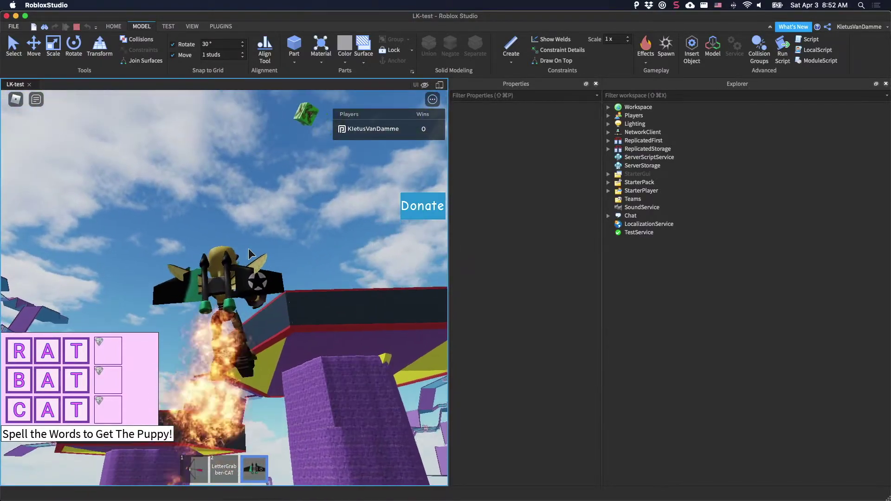
pyautogui.press('Right')
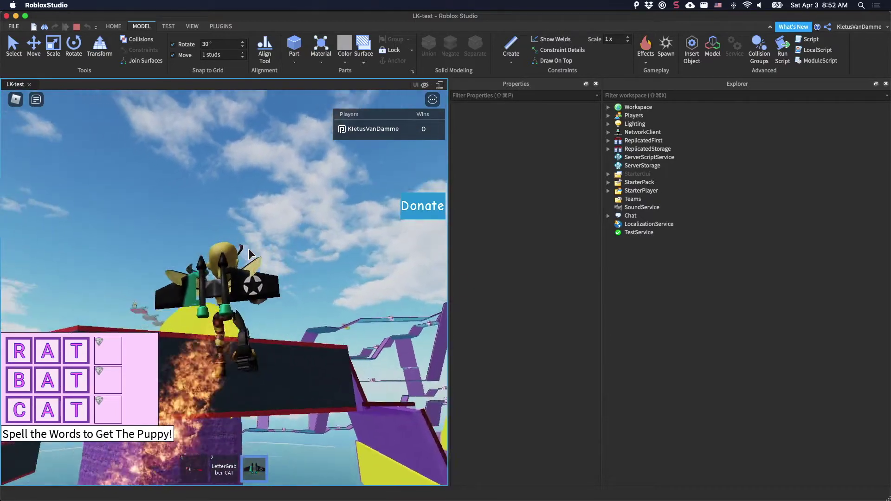
pyautogui.press('s')
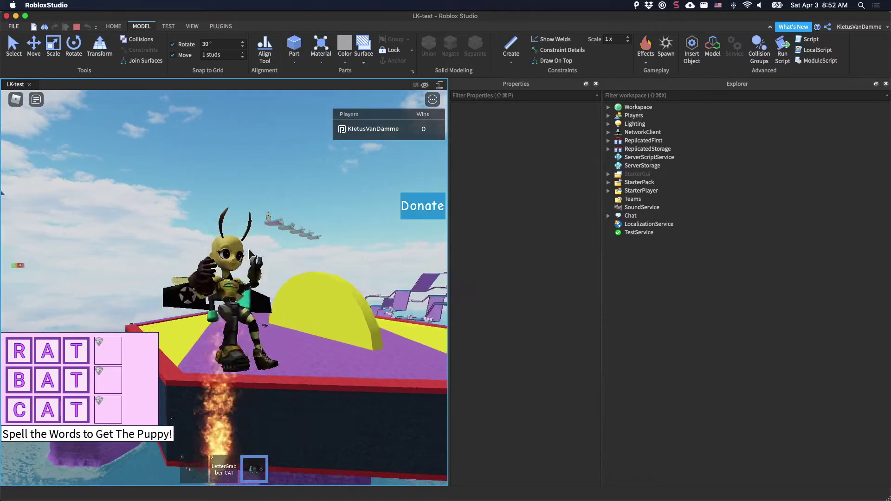
pyautogui.press('w')
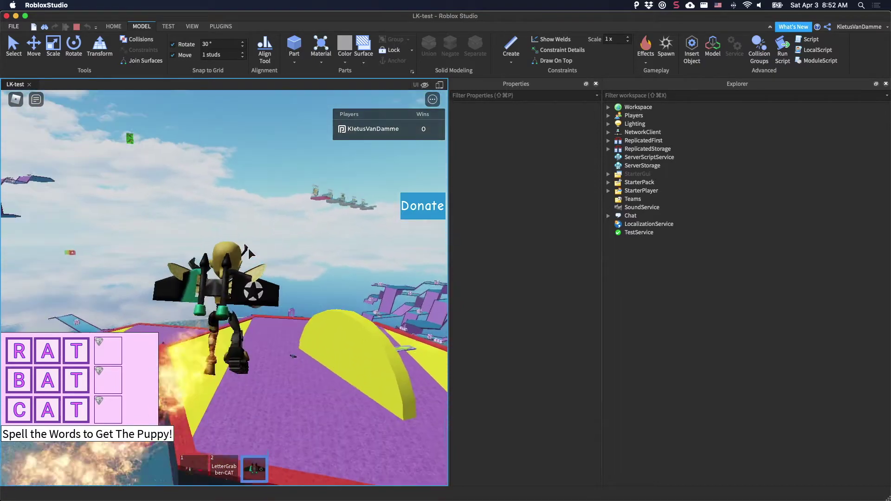
pyautogui.press('space')
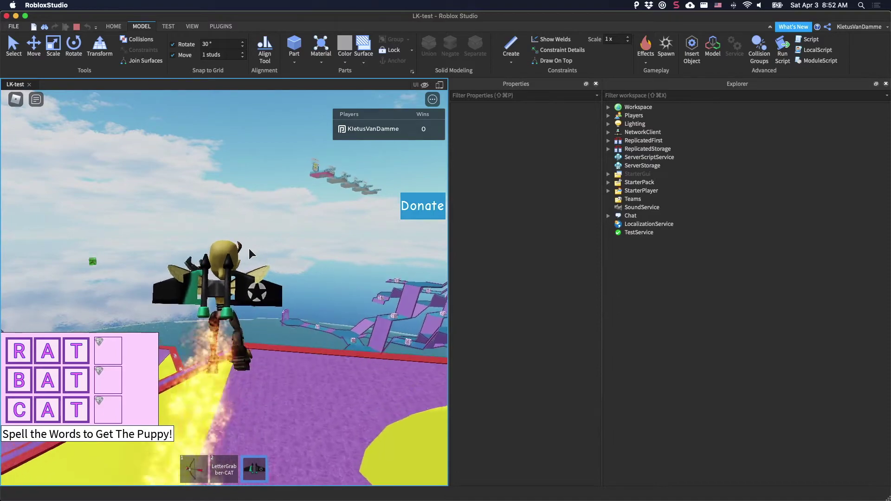
pyautogui.press('s')
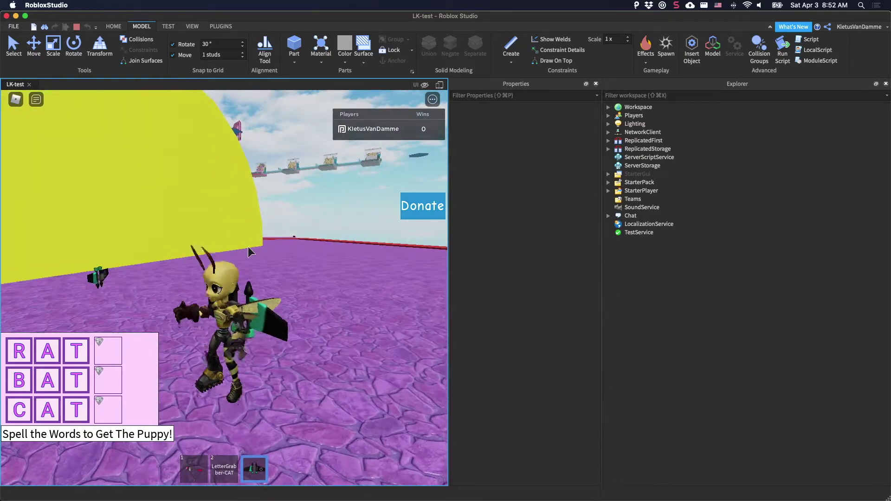
pyautogui.press('w')
# Walk through the yellow dome toward the green arrow pads onto the red edge
pyautogui.press('Left')
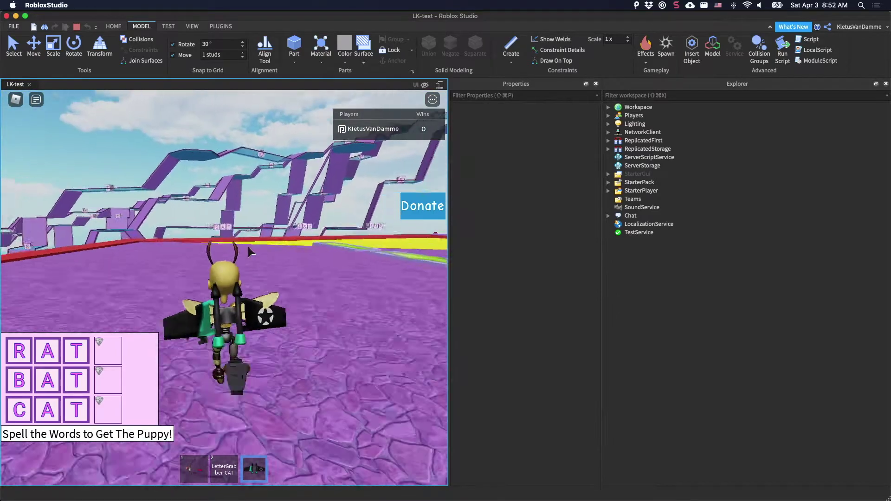
pyautogui.press('w')
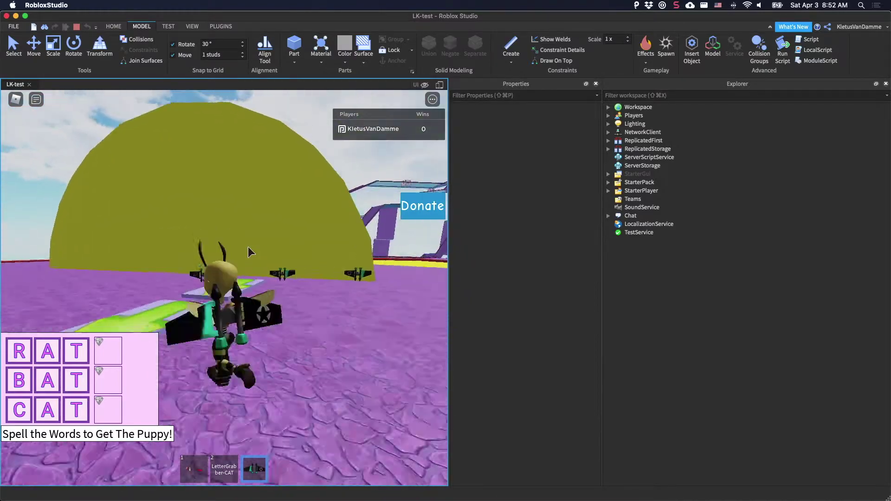
pyautogui.press('w')
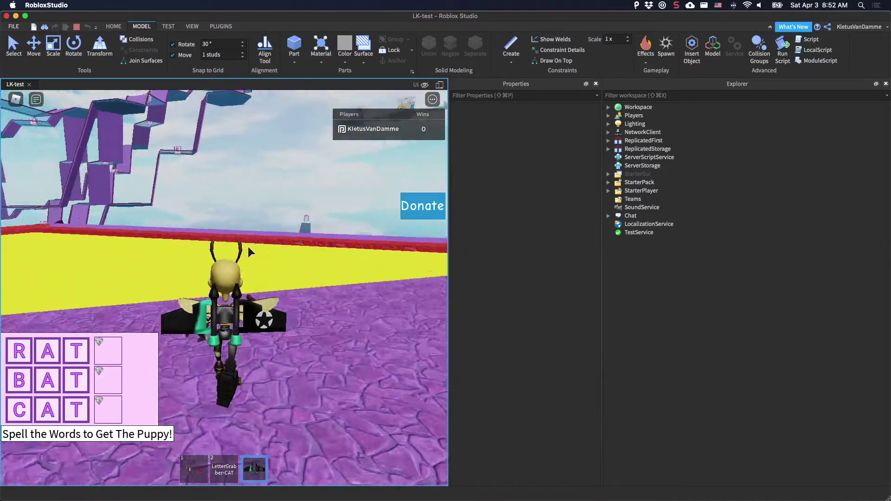
pyautogui.press('Left')
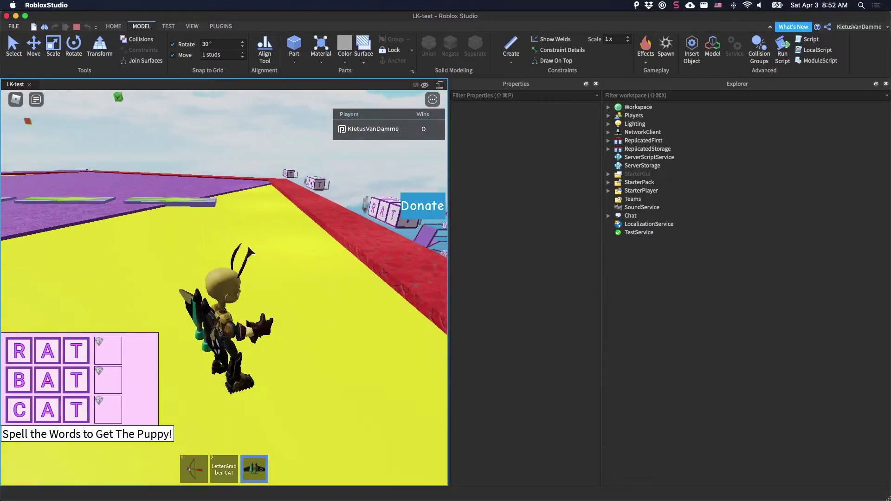
pyautogui.press('w')
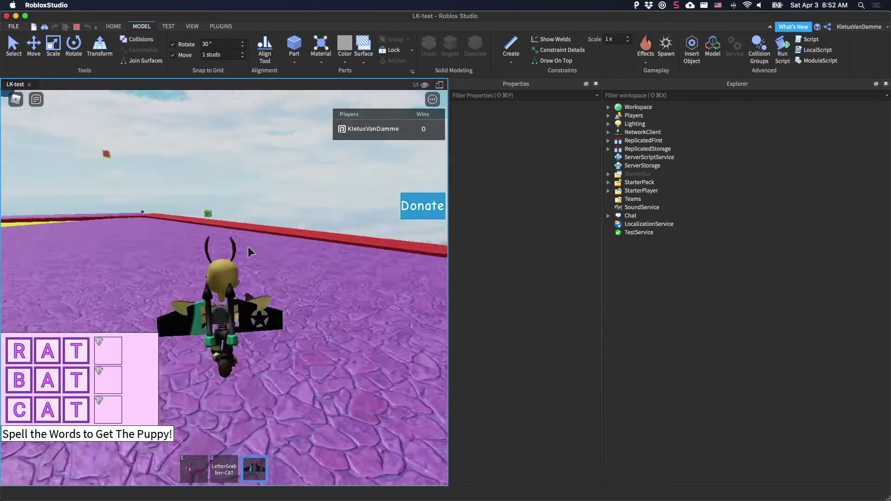
pyautogui.scroll(-5, 248, 247)
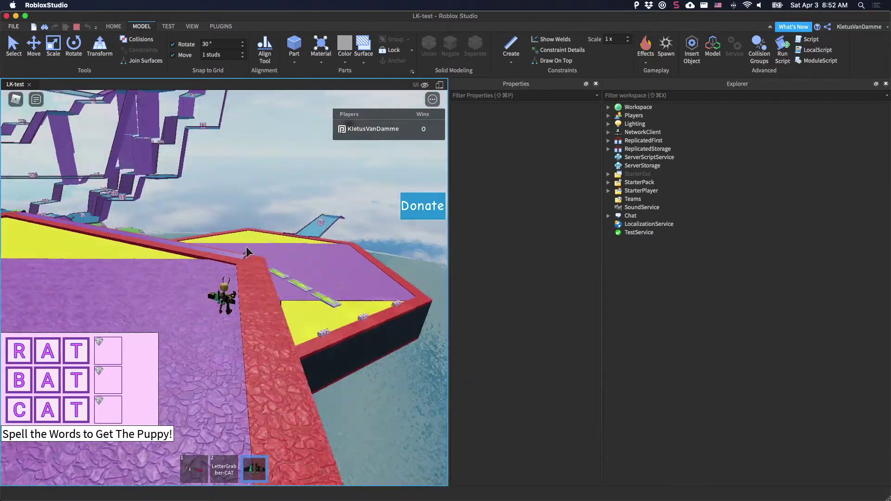
# Jump onto the purple platform while orbiting to look down on the hexagon platforms
pyautogui.moveTo(245, 248); pyautogui.dragTo(246, 247, button='right')
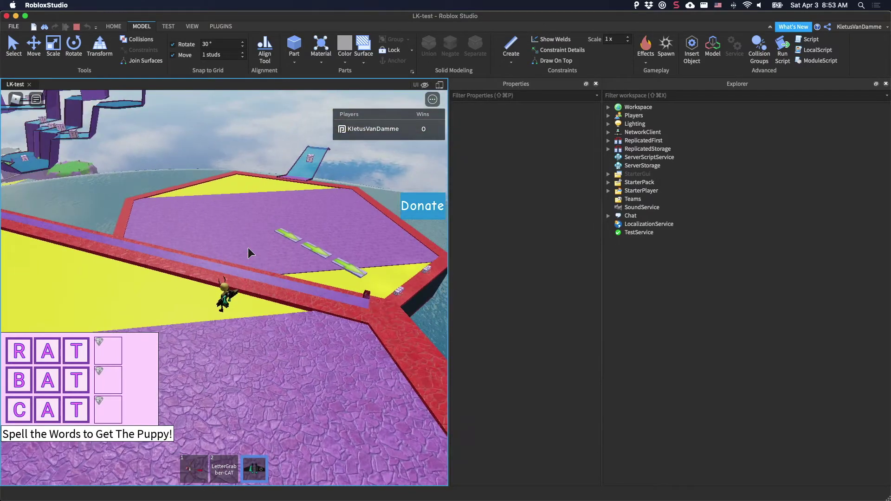
pyautogui.moveTo(257, 206); pyautogui.dragTo(256, 209, button='right')
pyautogui.press('space')
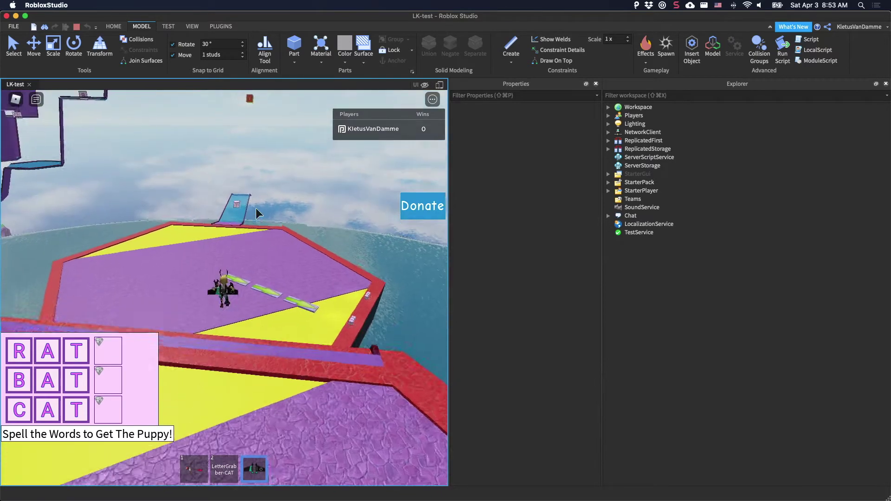
pyautogui.press('w')
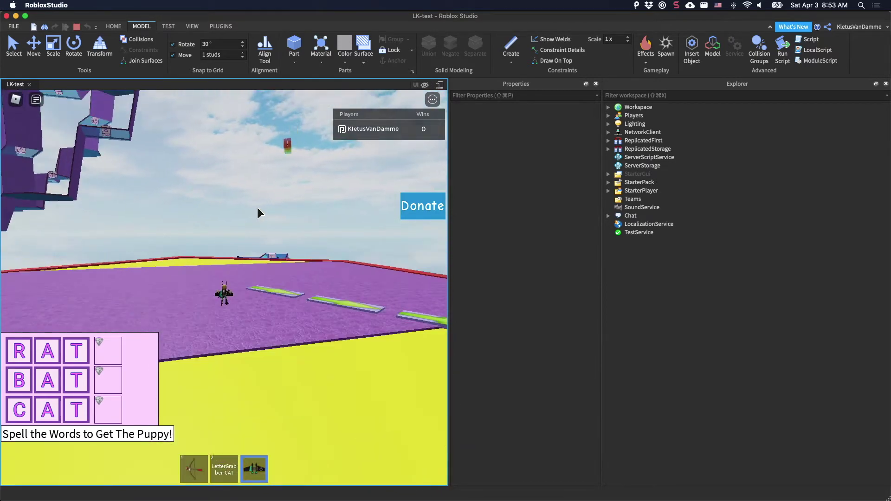
pyautogui.moveTo(257, 208); pyautogui.dragTo(258, 207, button='right')
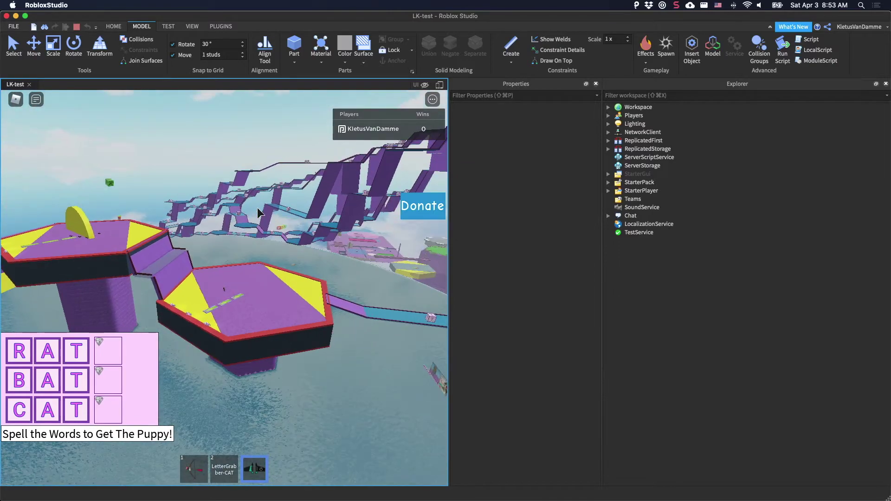
pyautogui.moveTo(257, 208); pyautogui.dragTo(259, 209, button='right')
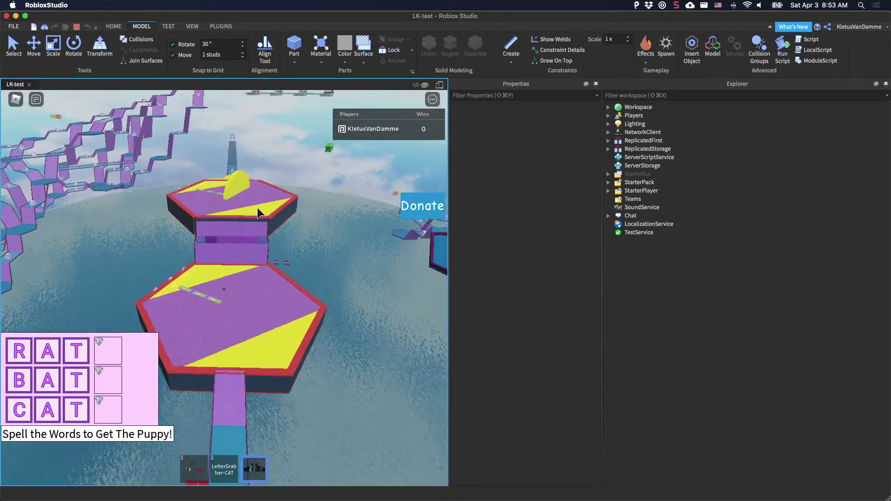
# Climb onto the purple tower block beside the yellow dome and view it from above
pyautogui.press('w')
pyautogui.press('space')
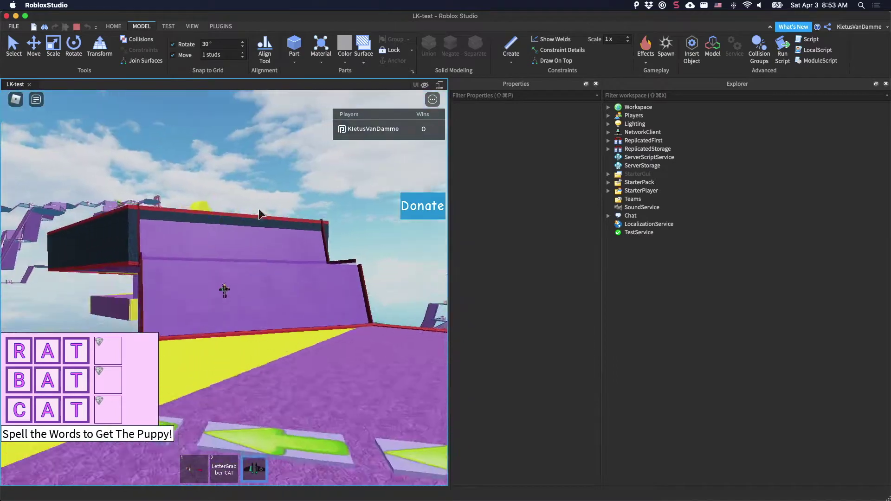
pyautogui.press('space')
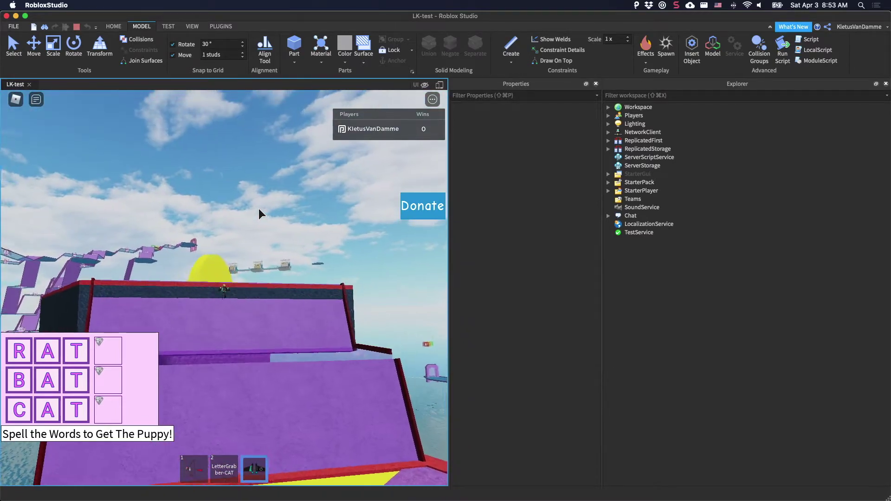
pyautogui.moveTo(258, 208); pyautogui.dragTo(258, 209, button='right')
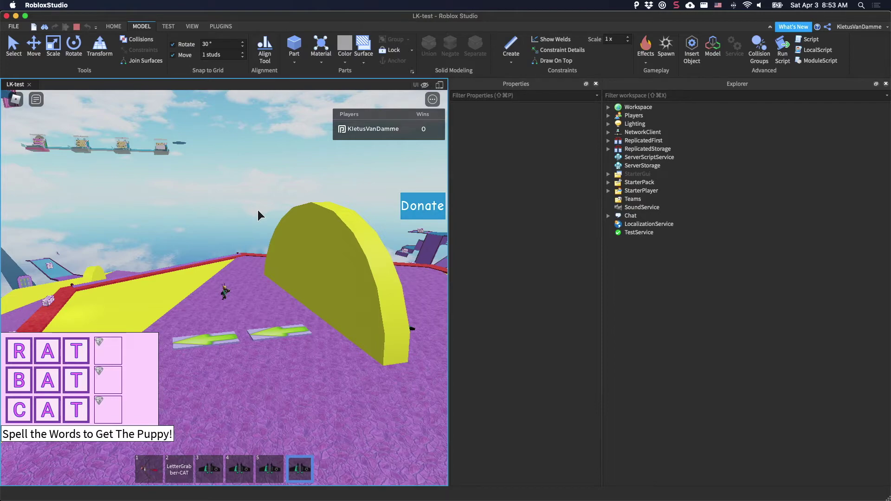
# Orbit around the avatar to see the yellow dome edge-on beneath the maze paths
pyautogui.moveTo(203, 337); pyautogui.dragTo(203, 336, button='right')
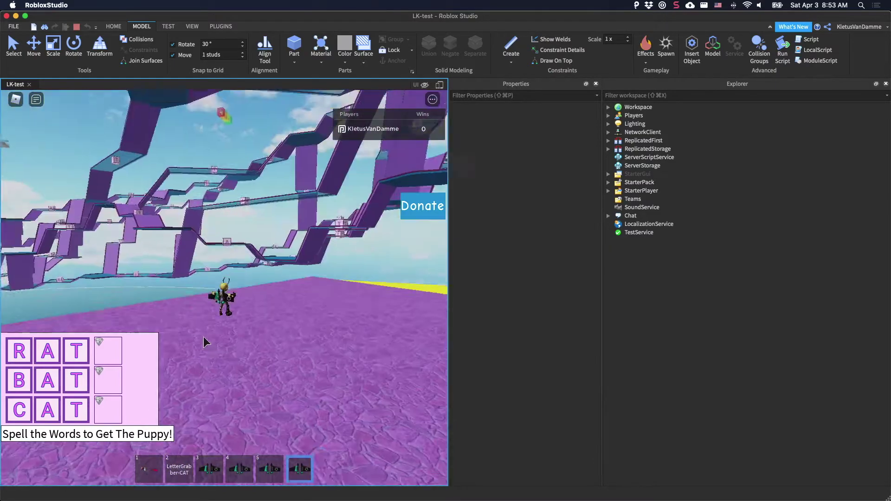
# Tilt the view up to the overhead maze and jetpack upward toward its paths
pyautogui.moveTo(124, 139); pyautogui.dragTo(126, 143, button='right')
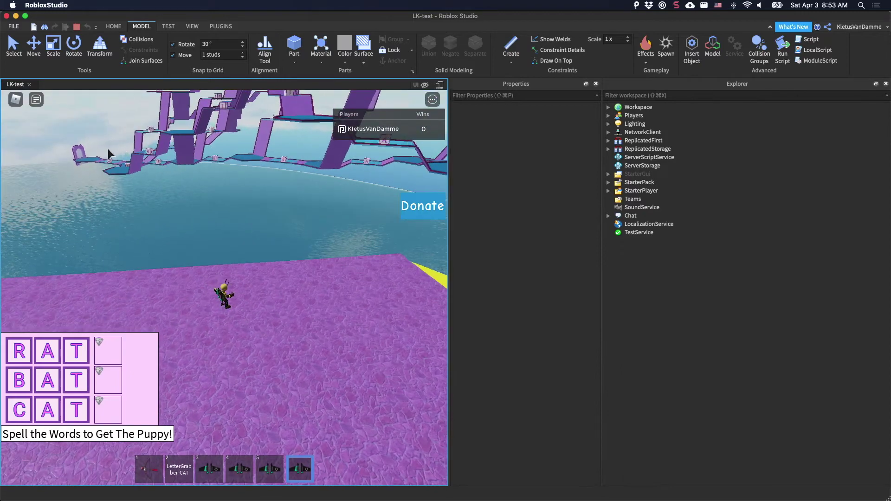
pyautogui.moveTo(312, 180); pyautogui.dragTo(311, 184, button='right')
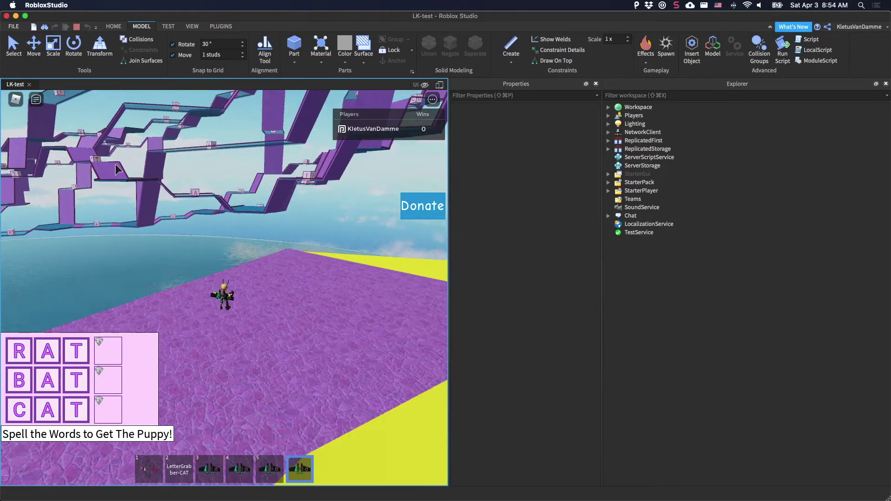
pyautogui.press('space')
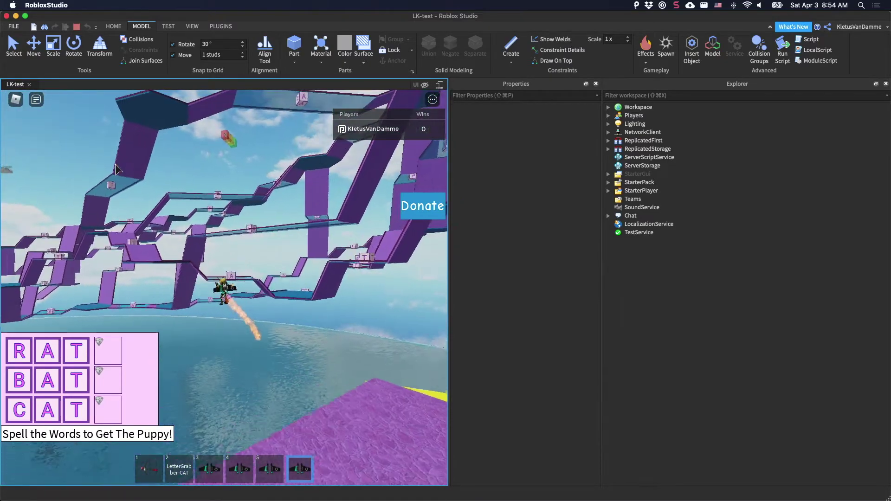